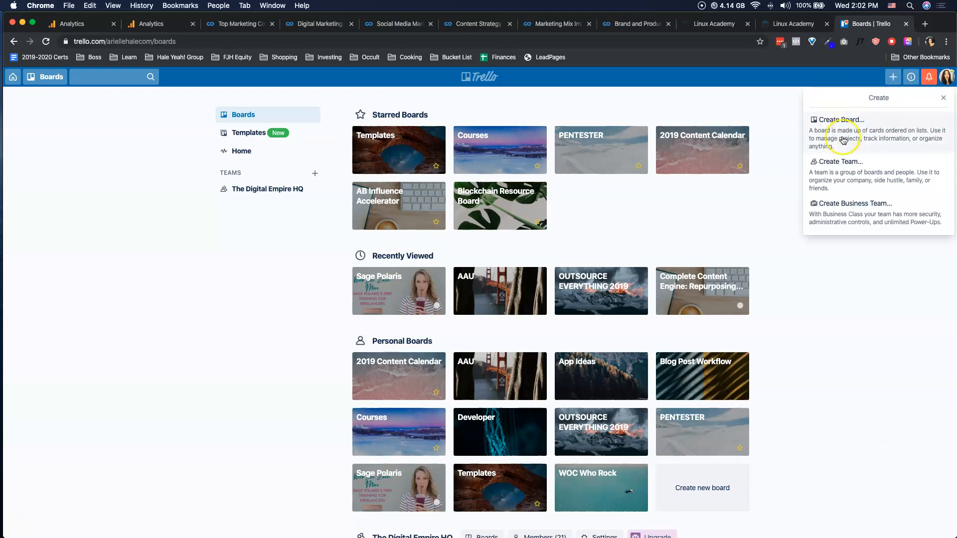
- Create a private board titled "2019 Board" with the jellyfish photo background
{"action": "left_click", "coordinate": [840, 120]}
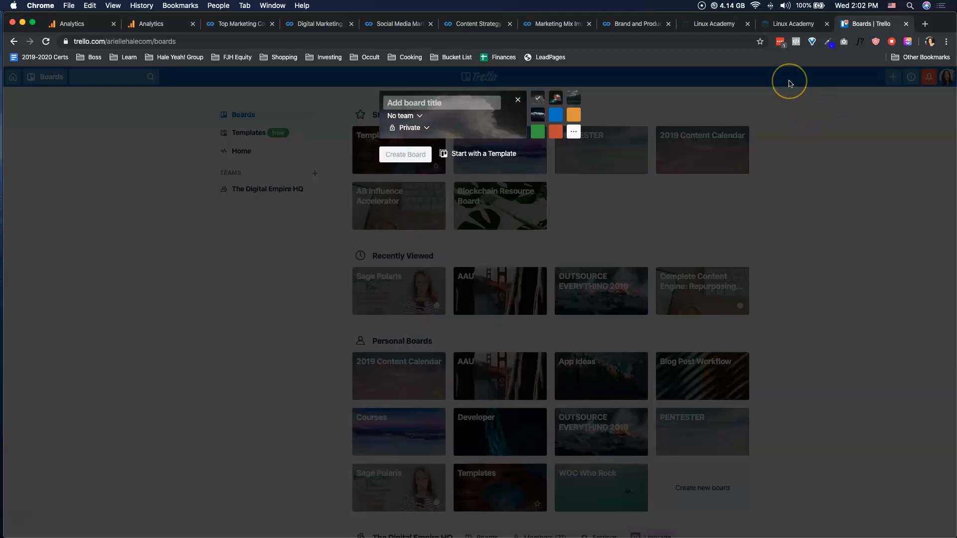
{"action": "type", "text": "2019 Board"}
{"action": "left_click", "coordinate": [540, 116]}
{"action": "left_click", "coordinate": [557, 100]}
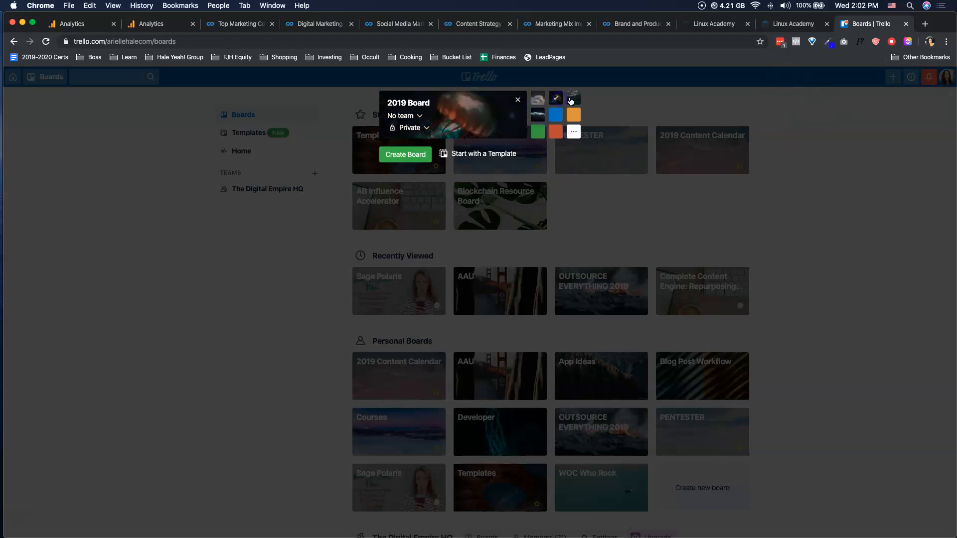
{"action": "left_click", "coordinate": [412, 157]}
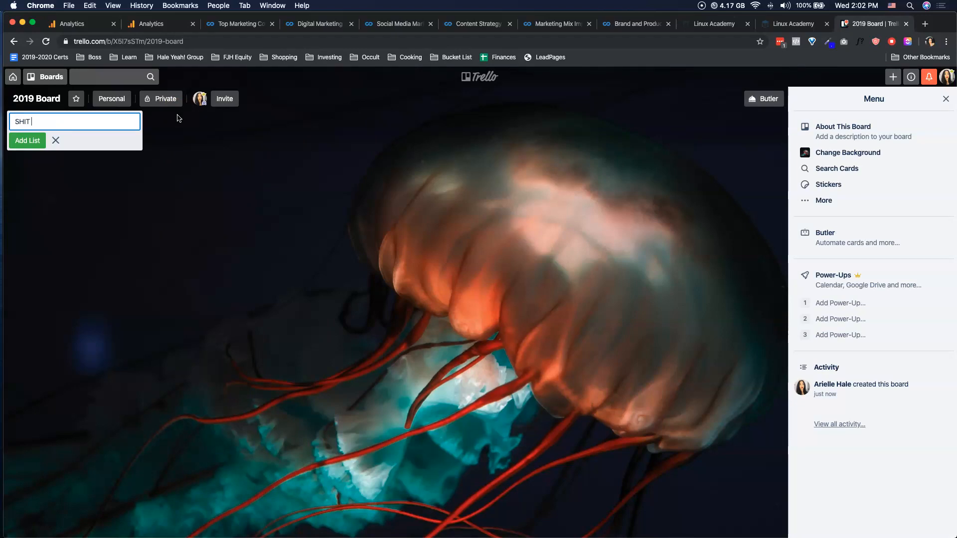
- Add the lists TO DO LIST, NOVEMBER 2019, DECEMBER 2019 and JANUARY 2020 to the board
{"action": "key", "text": "Return"}
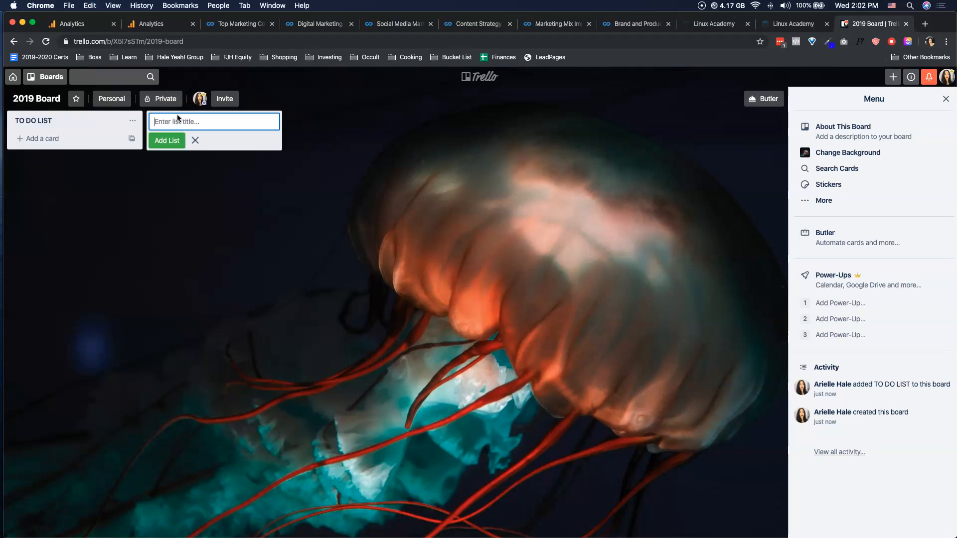
{"action": "type", "text": "NOVEMBER 2019"}
{"action": "key", "text": "Return"}
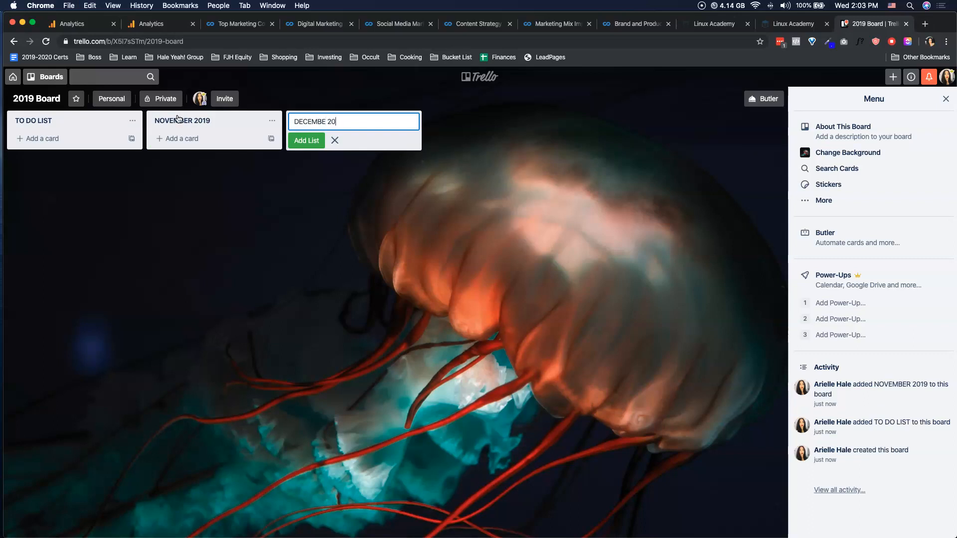
{"action": "type", "text": "DECEMBER 2019"}
{"action": "key", "text": "Return"}
{"action": "type", "text": "JANUARY"}
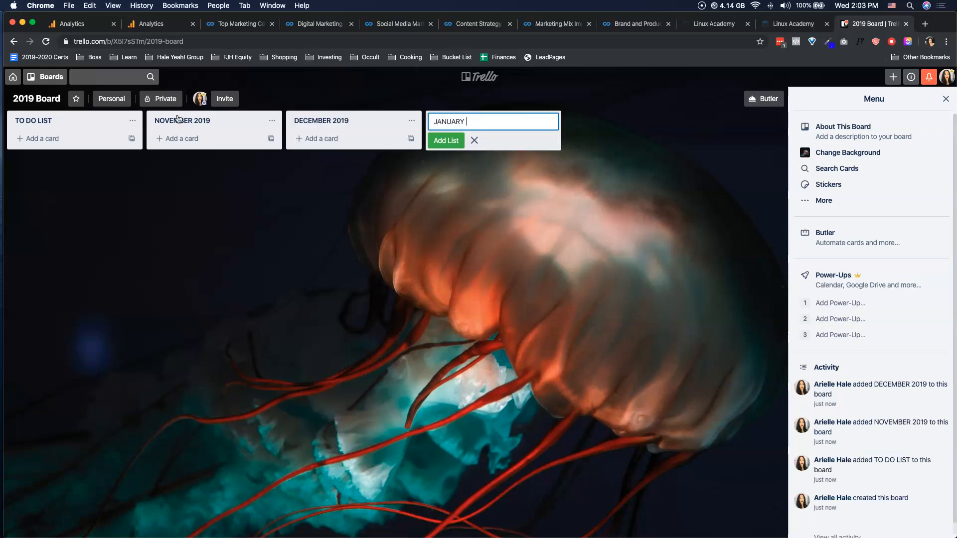
{"action": "type", "text": " 2020"}
{"action": "key", "text": "Return"}
- Add the lists CLIENTS and COMPLETED after the monthly lists and finish adding lists
{"action": "type", "text": "CLIENT"}
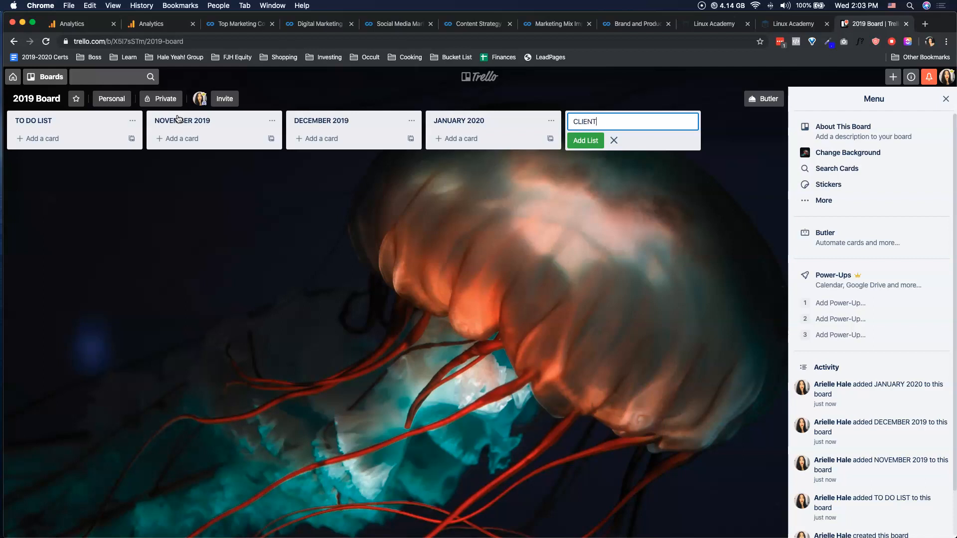
{"action": "type", "text": "S"}
{"action": "key", "text": "Return"}
{"action": "type", "text": "COMPLETED"}
{"action": "key", "text": "Return"}
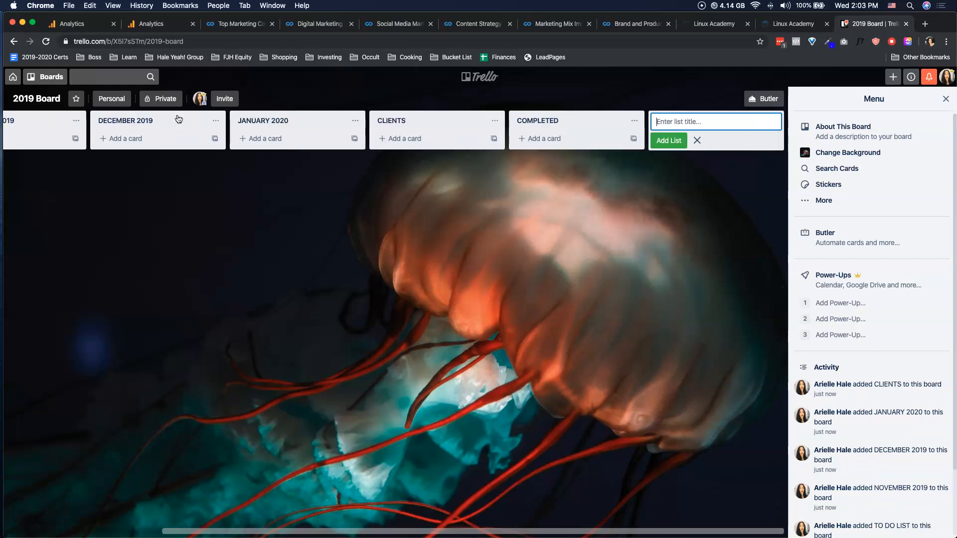
{"action": "left_click", "coordinate": [192, 139]}
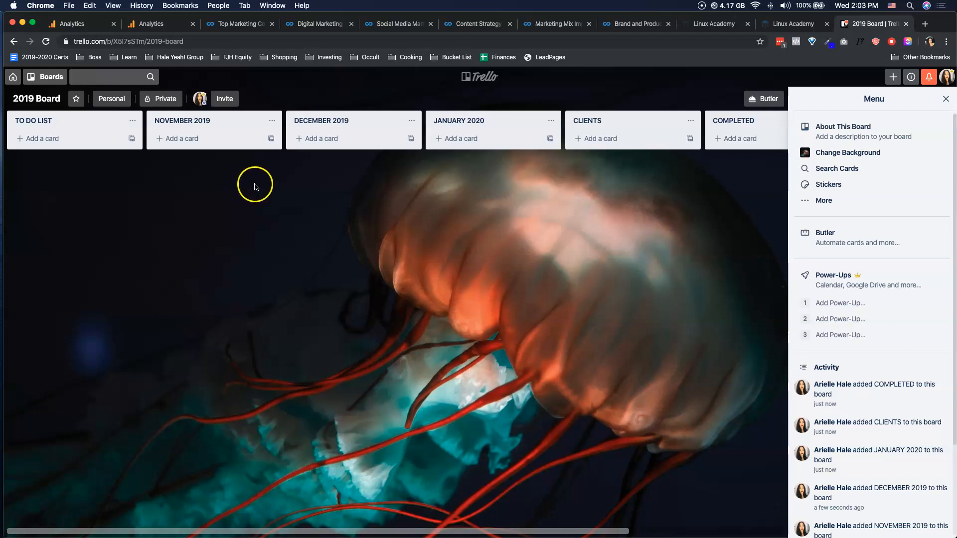
- Add the card "write a blog post next week" to the TO DO LIST
{"action": "left_click", "coordinate": [67, 141]}
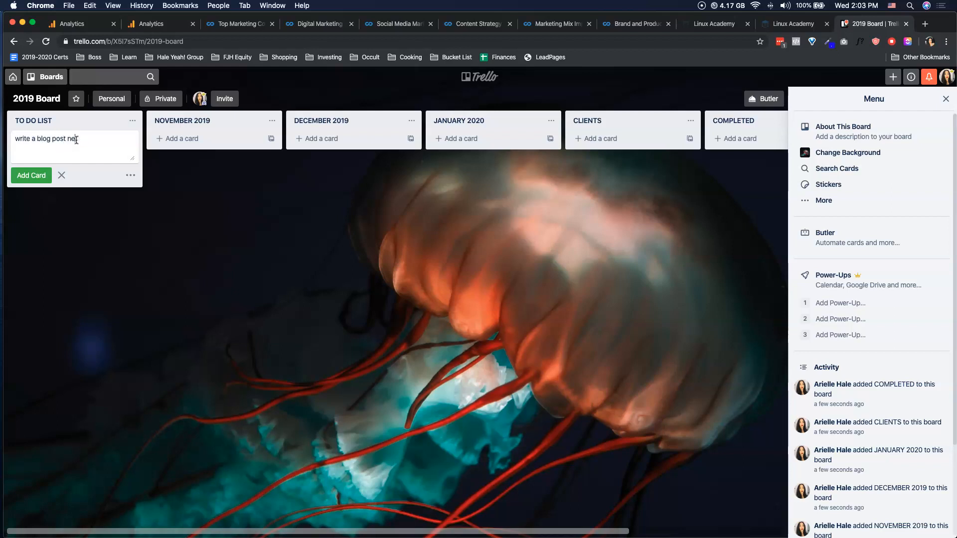
{"action": "key", "text": "Return"}
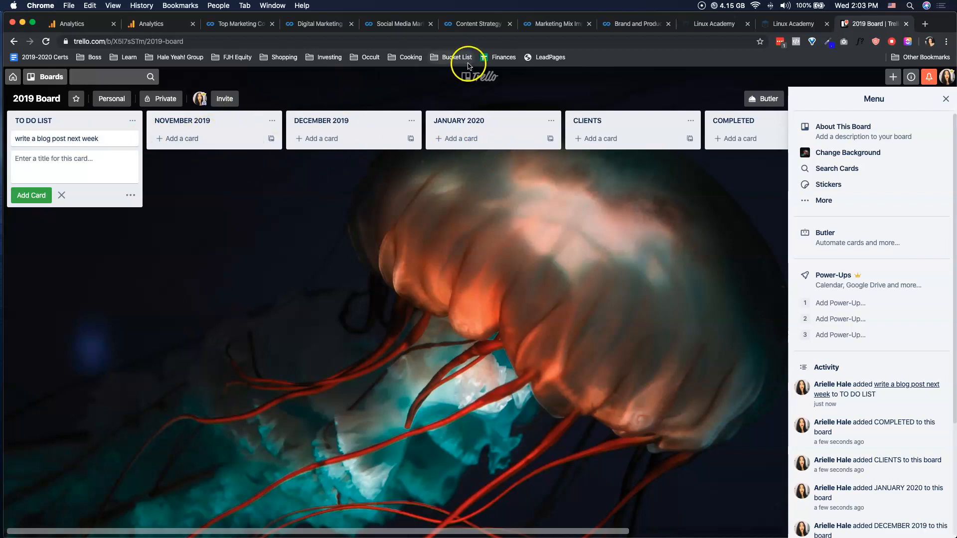
- Move the 2019 Board browser tab directly after Coursera's Social Media Marketing Specialization tab
{"action": "left_click", "coordinate": [409, 27]}
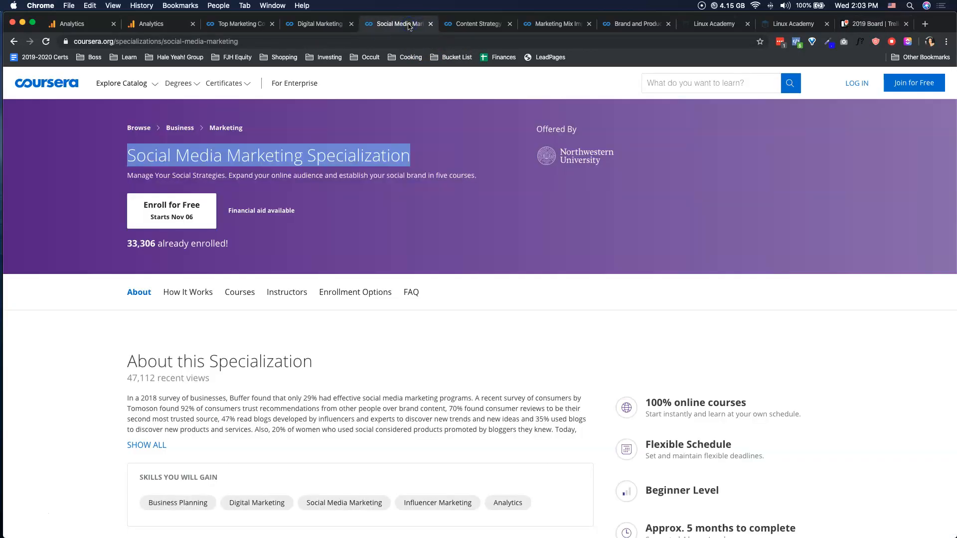
{"action": "left_click", "coordinate": [368, 154]}
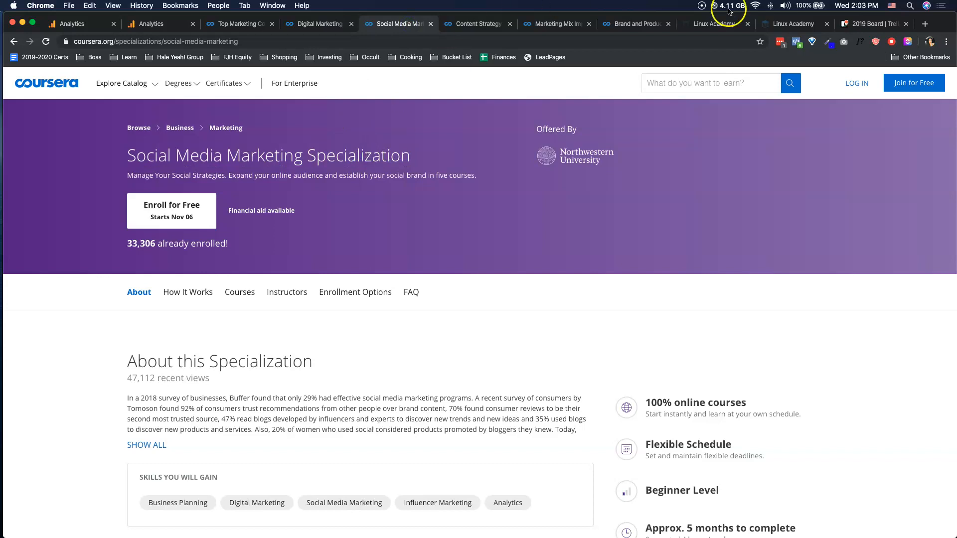
{"action": "left_click_drag", "start_coordinate": [875, 23], "coordinate": [492, 20]}
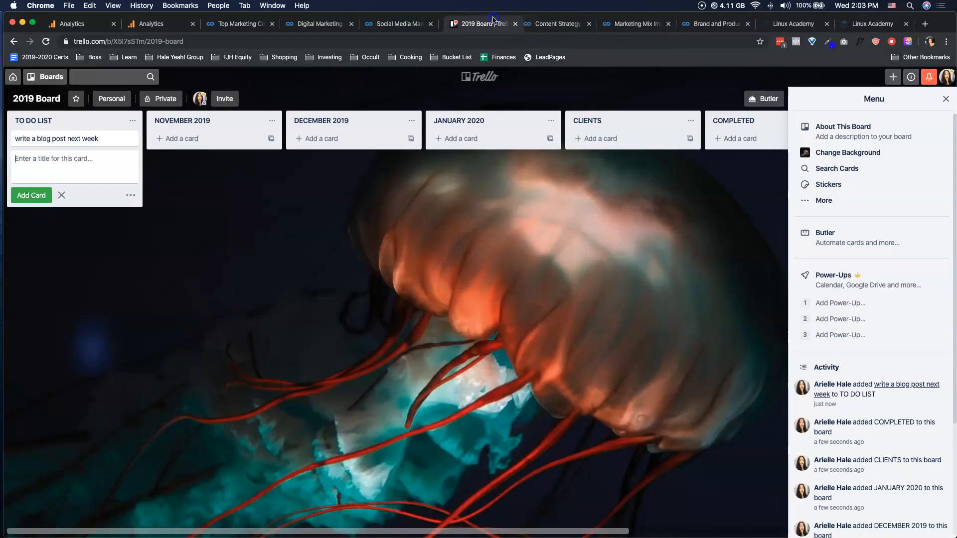
- Add the card "Complete the Social Media Marketing Specialization" to NOVEMBER 2019, copying the specialization's title from its Coursera page
{"action": "left_click", "coordinate": [406, 23]}
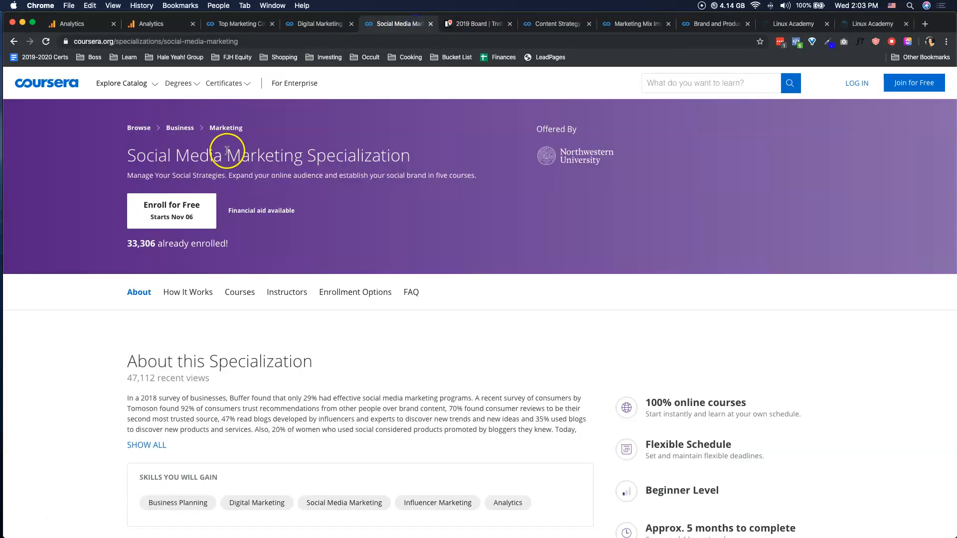
{"action": "triple_click", "coordinate": [227, 150]}
{"action": "key", "text": "super+c"}
{"action": "left_click", "coordinate": [476, 23]}
{"action": "left_click", "coordinate": [186, 140]}
{"action": "type", "text": "Complete"}
{"action": "key", "text": "super+v"}
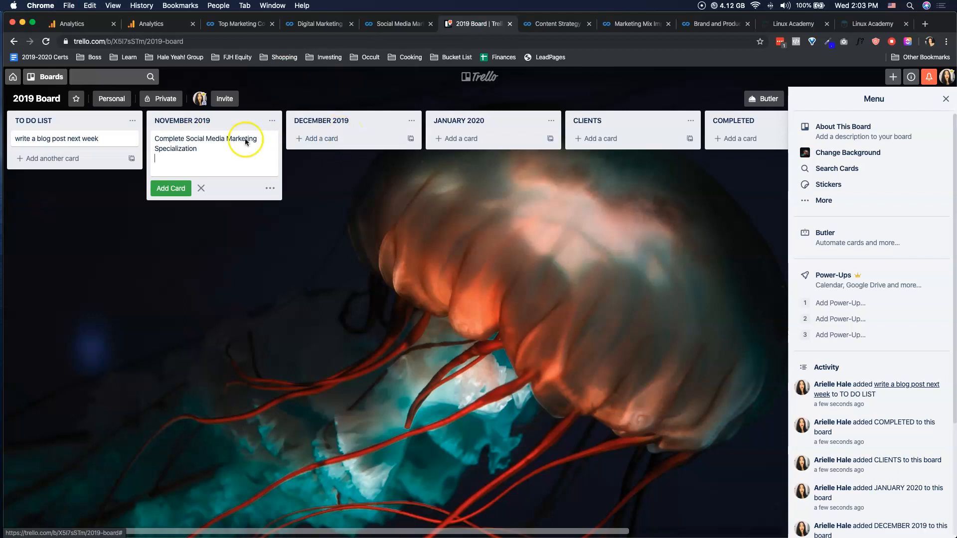
{"action": "left_click", "coordinate": [188, 139]}
{"action": "type", "text": "the"}
{"action": "key", "text": "Return"}
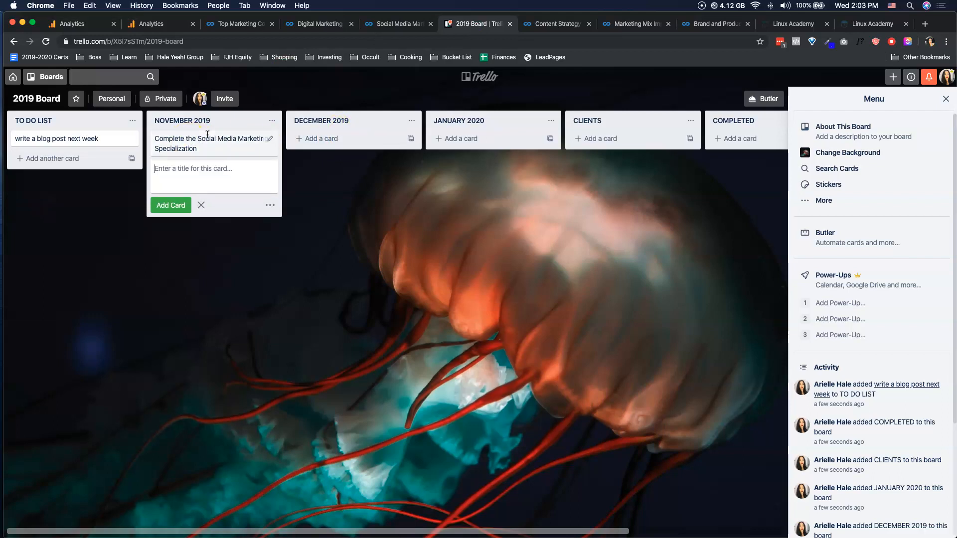
- Open the new November card and enter "Link:" in its description, followed by the Coursera specialization page's URL on the next line
{"action": "left_click", "coordinate": [198, 149]}
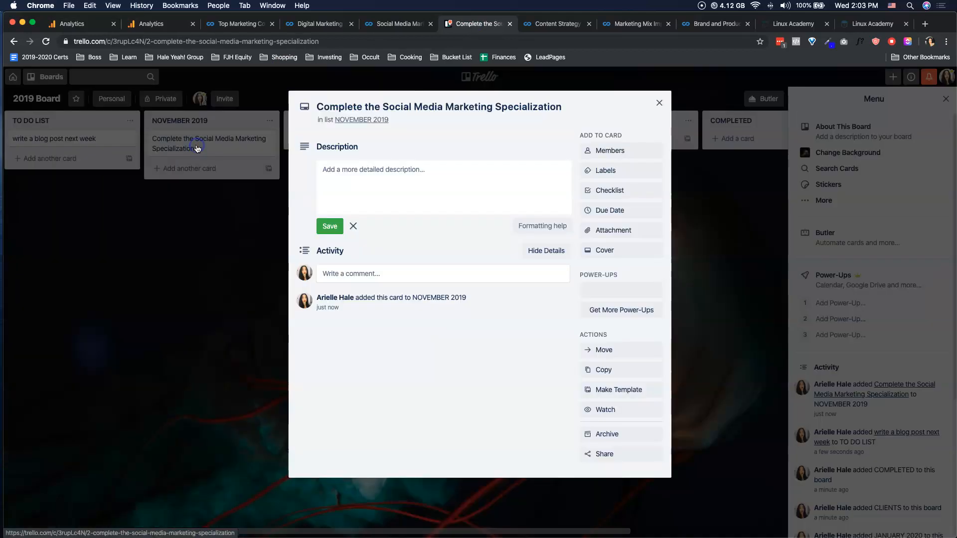
{"action": "left_click", "coordinate": [380, 20]}
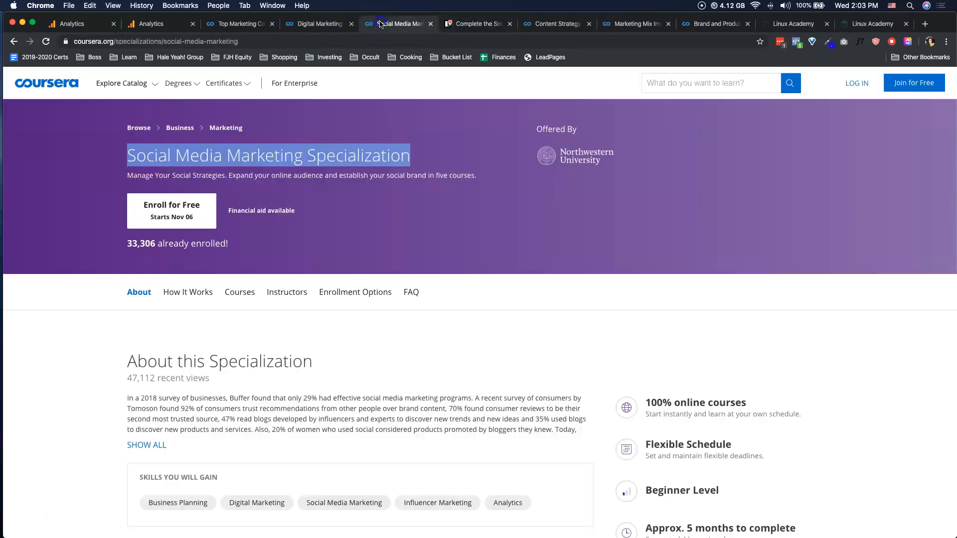
{"action": "left_click", "coordinate": [220, 41]}
{"action": "key", "text": "super+c"}
{"action": "left_click", "coordinate": [494, 22]}
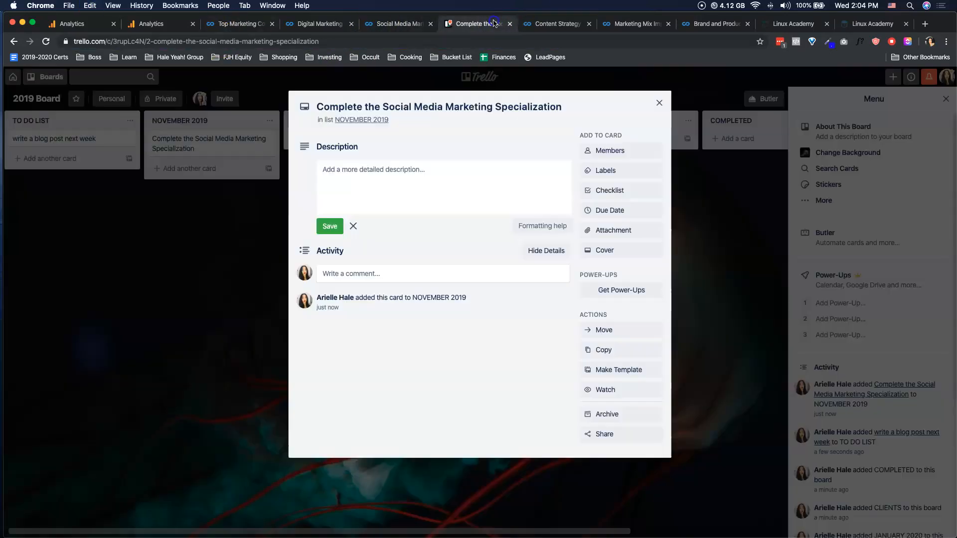
{"action": "left_click", "coordinate": [380, 171]}
{"action": "type", "text": "Link"}
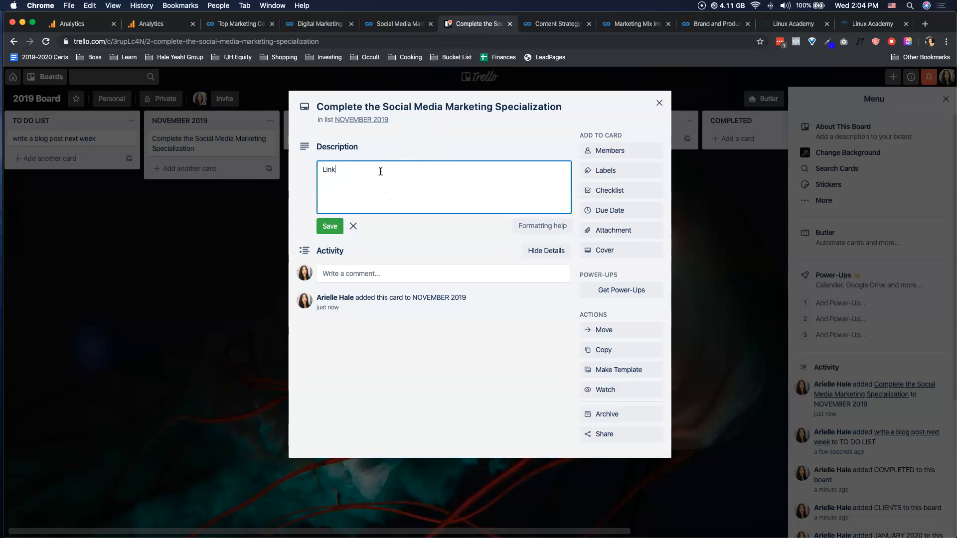
{"action": "type", "text": ":"}
{"action": "key", "text": "Return"}
{"action": "key", "text": "super+v"}
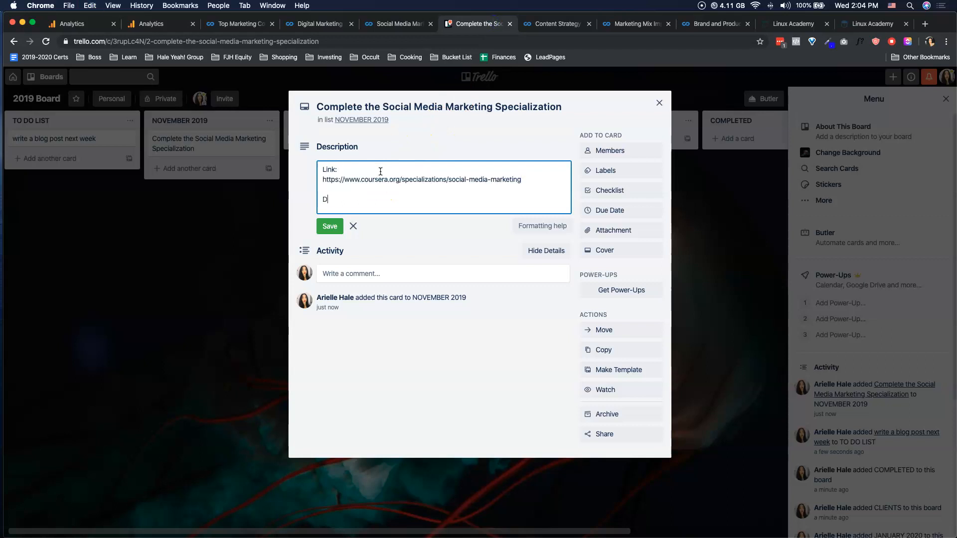
- Add a "Description:" heading followed by the first two About this Specialization paragraphs copied from Coursera, and save the card's description
{"action": "type", "text": "Description:"}
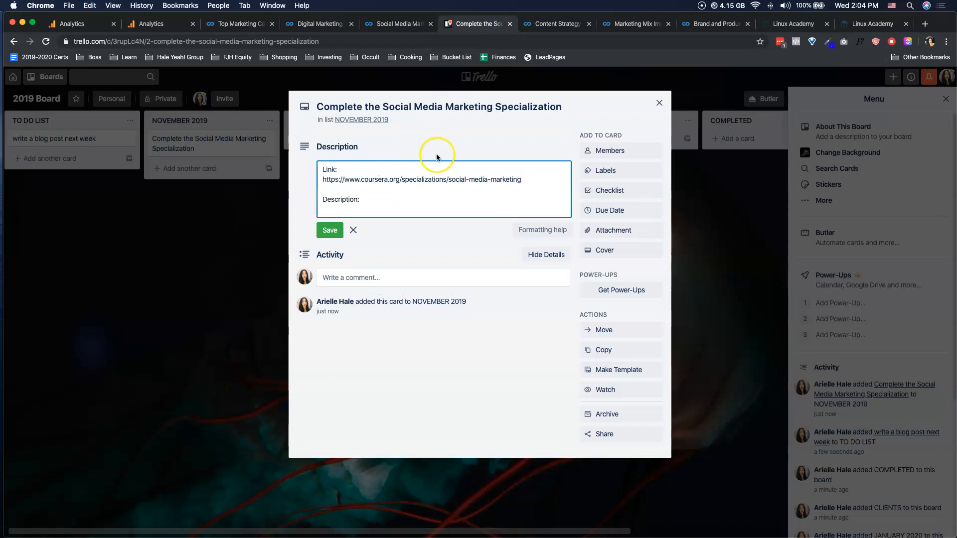
{"action": "left_click", "coordinate": [411, 24]}
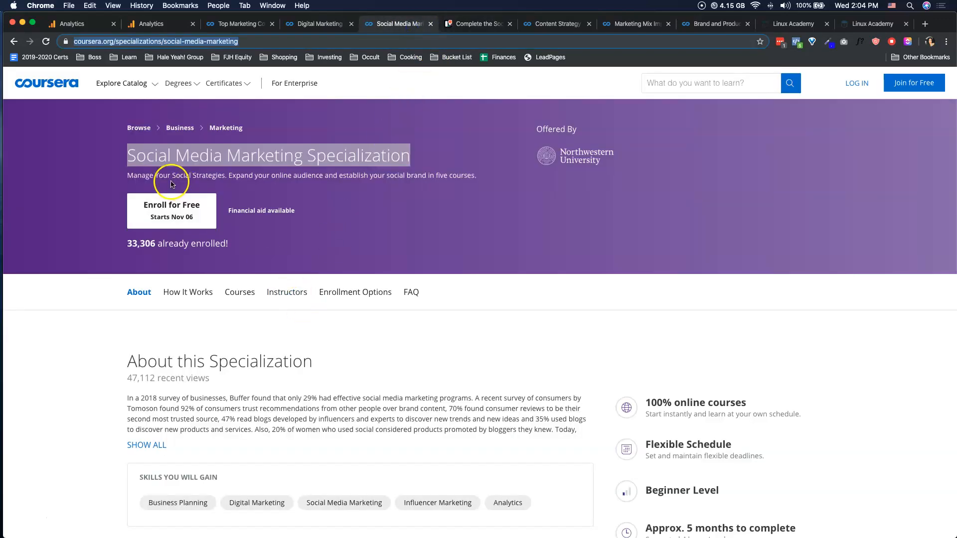
{"action": "left_click", "coordinate": [146, 445]}
{"action": "scroll", "coordinate": [178, 379], "scroll_direction": "down", "scroll_amount": 3}
{"action": "scroll", "coordinate": [178, 379], "scroll_direction": "up", "scroll_amount": 1}
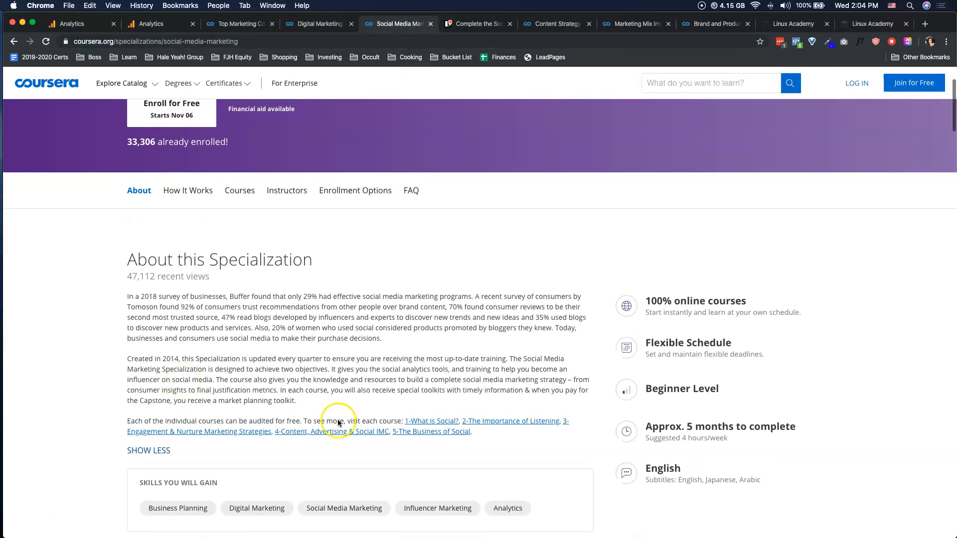
{"action": "left_click_drag", "start_coordinate": [128, 297], "coordinate": [297, 402]}
{"action": "key", "text": "super+c"}
{"action": "left_click", "coordinate": [452, 22]}
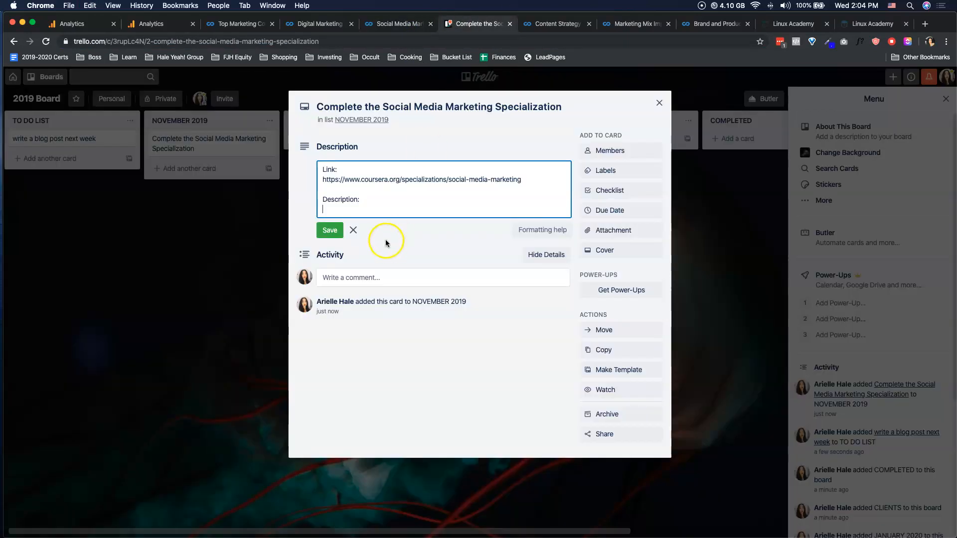
{"action": "key", "text": "super+v"}
{"action": "left_click", "coordinate": [324, 413]}
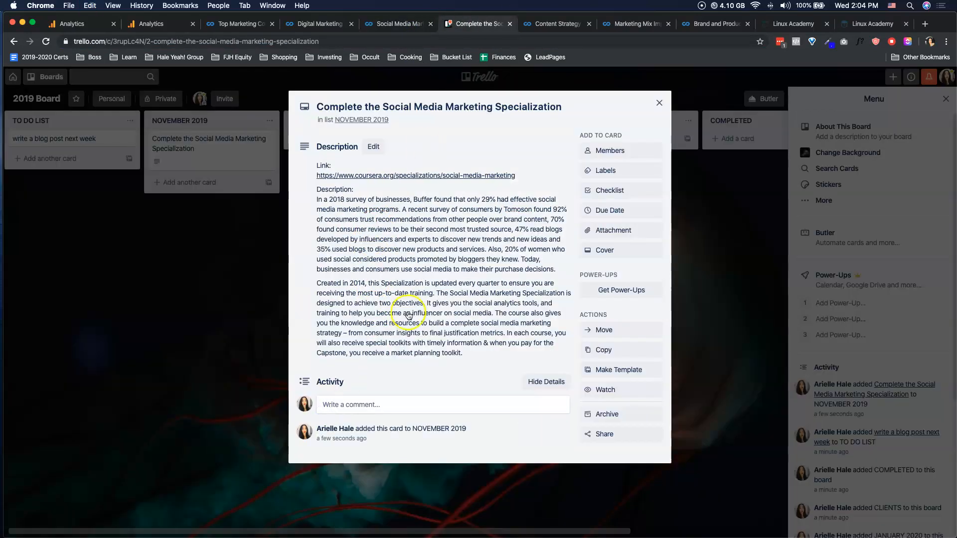
- Add a checklist titled "Courses to Complete" to the card
{"action": "left_click", "coordinate": [607, 194]}
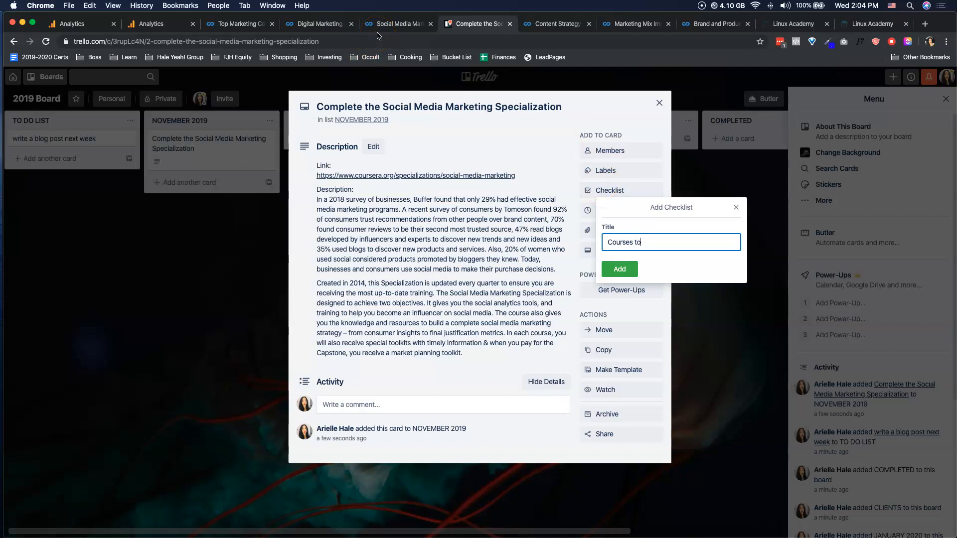
{"action": "left_click", "coordinate": [620, 269]}
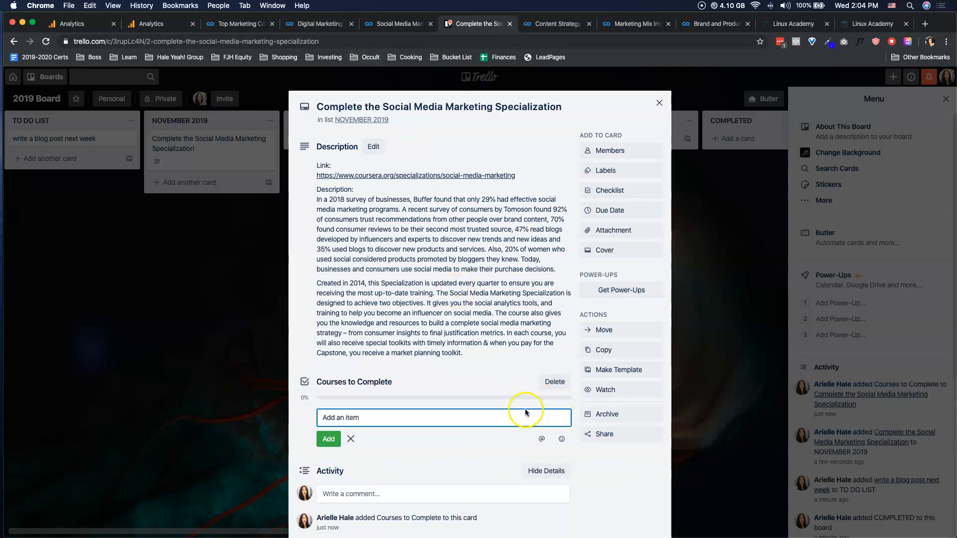
- Rename the card's checklist "Course #1: What is Social?", copying the first course's title from the Coursera specialization page
{"action": "left_click", "coordinate": [355, 382]}
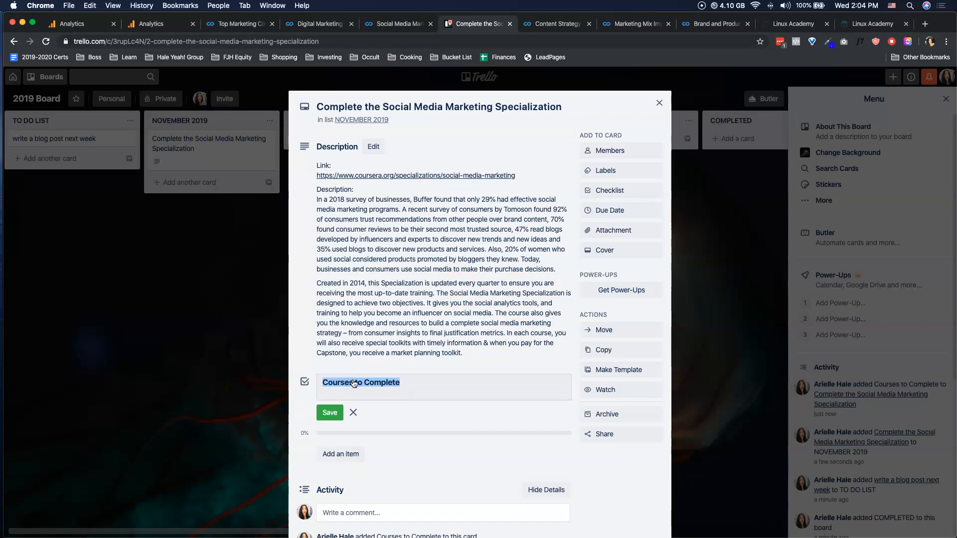
{"action": "left_click", "coordinate": [391, 24]}
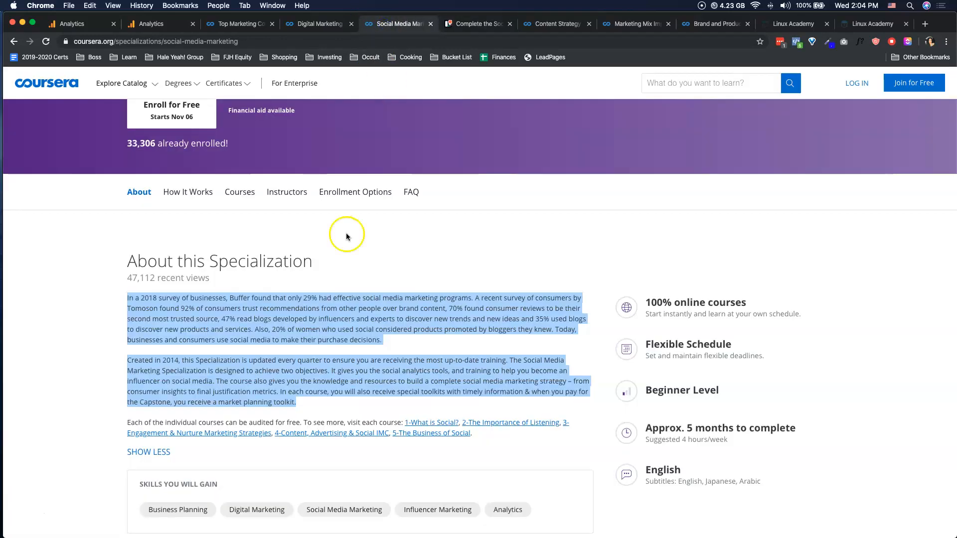
{"action": "left_click", "coordinate": [243, 188]}
{"action": "right_click", "coordinate": [347, 243]}
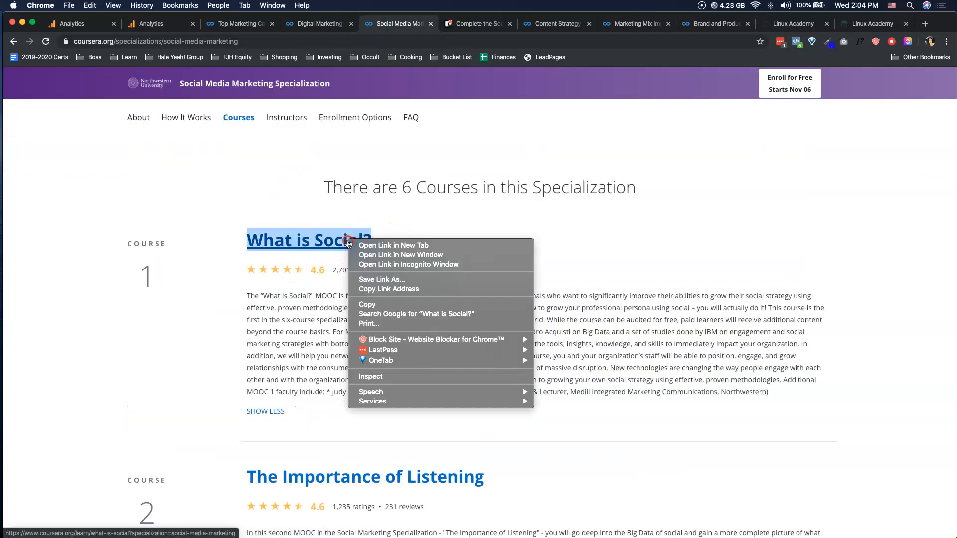
{"action": "left_click", "coordinate": [369, 304]}
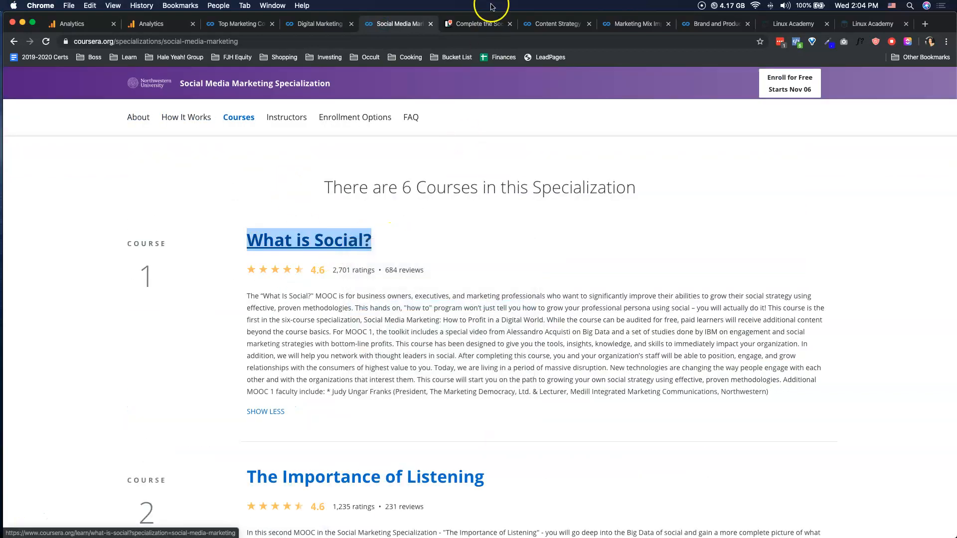
{"action": "left_click", "coordinate": [479, 24]}
{"action": "key", "text": "super+v"}
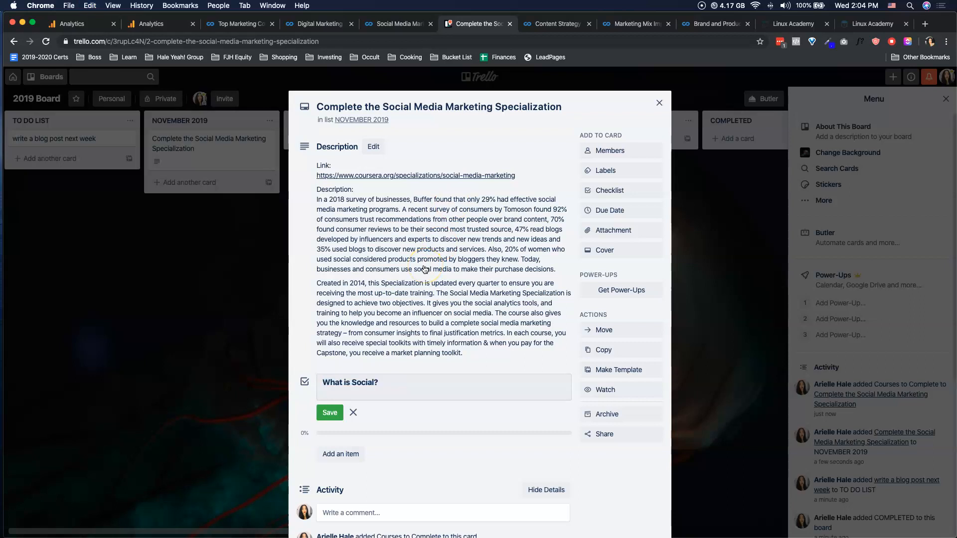
{"action": "type", "text": "Course #1:"}
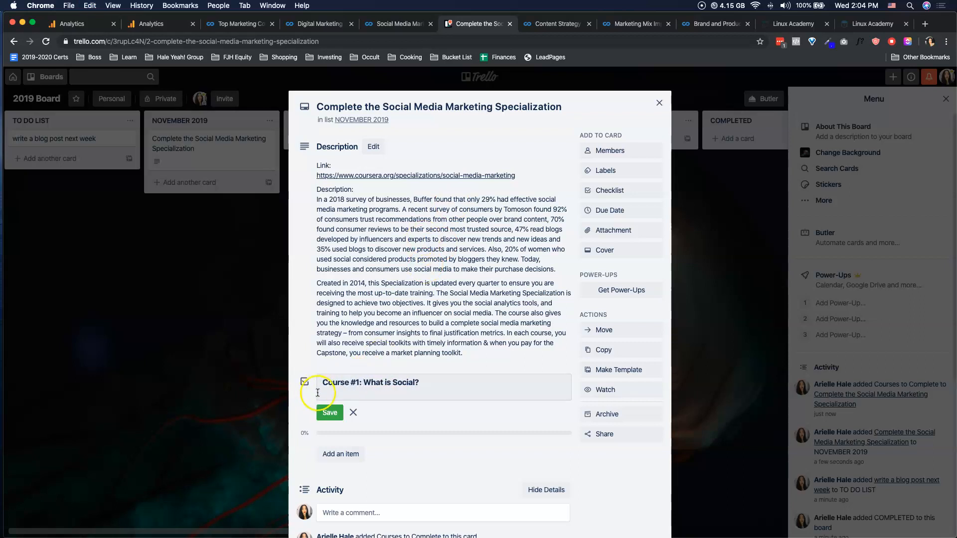
{"action": "left_click", "coordinate": [331, 412]}
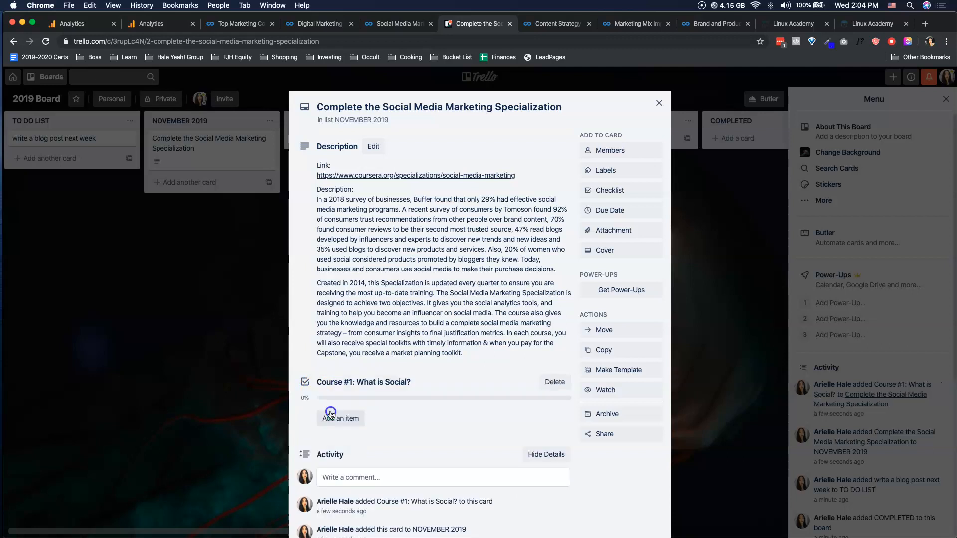
- Open the "What is Social?" course from the Coursera specialization in a new browser tab and go to its syllabus
{"action": "left_click", "coordinate": [398, 23]}
{"action": "scroll", "coordinate": [410, 244], "scroll_direction": "down", "scroll_amount": 2}
{"action": "scroll", "coordinate": [407, 247], "scroll_direction": "up", "scroll_amount": 1}
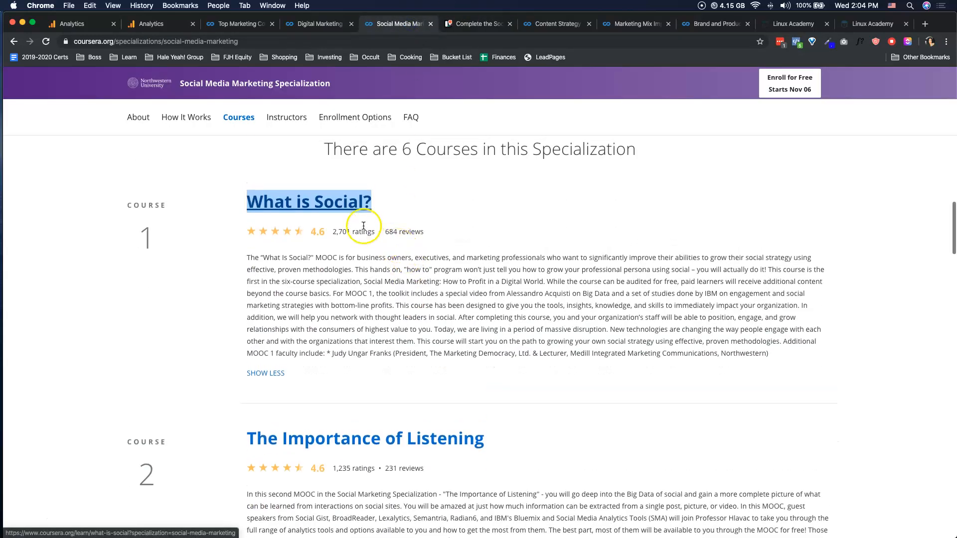
{"action": "left_click", "coordinate": [359, 201], "text": "super"}
{"action": "left_click", "coordinate": [446, 24]}
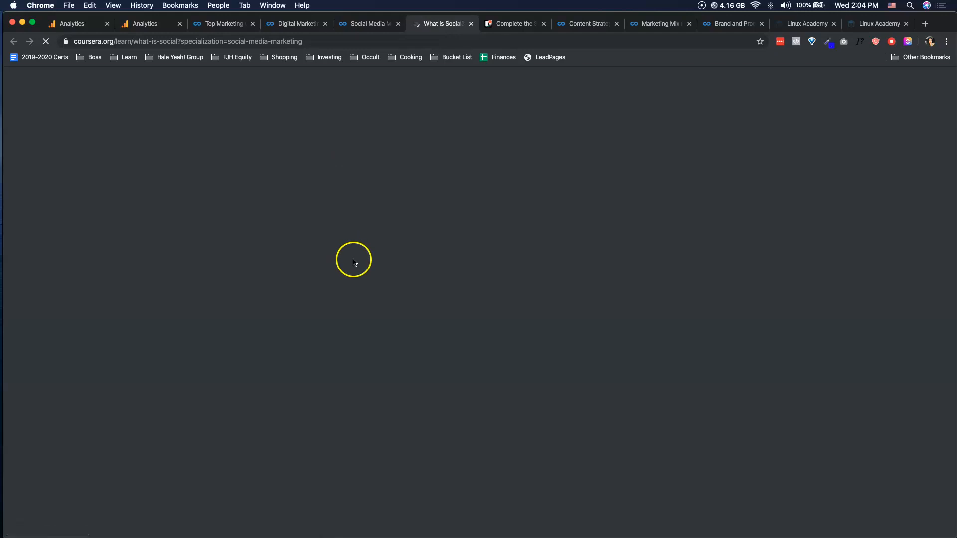
{"action": "left_click", "coordinate": [178, 272]}
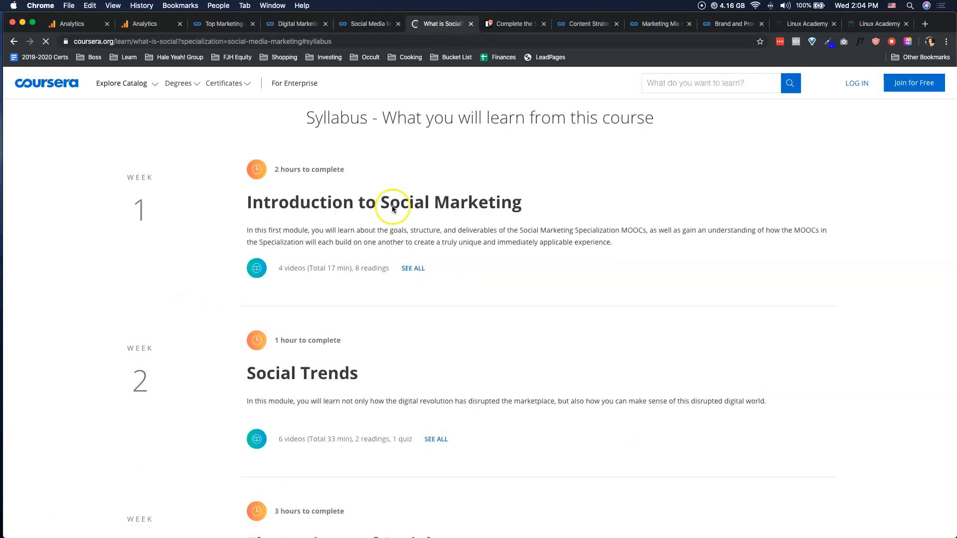
- Copy the Week 1 module title "Introduction to Social Marketing" and add it as an item of the Trello card's Course #1 checklist
{"action": "triple_click", "coordinate": [377, 208]}
{"action": "left_click", "coordinate": [516, 23]}
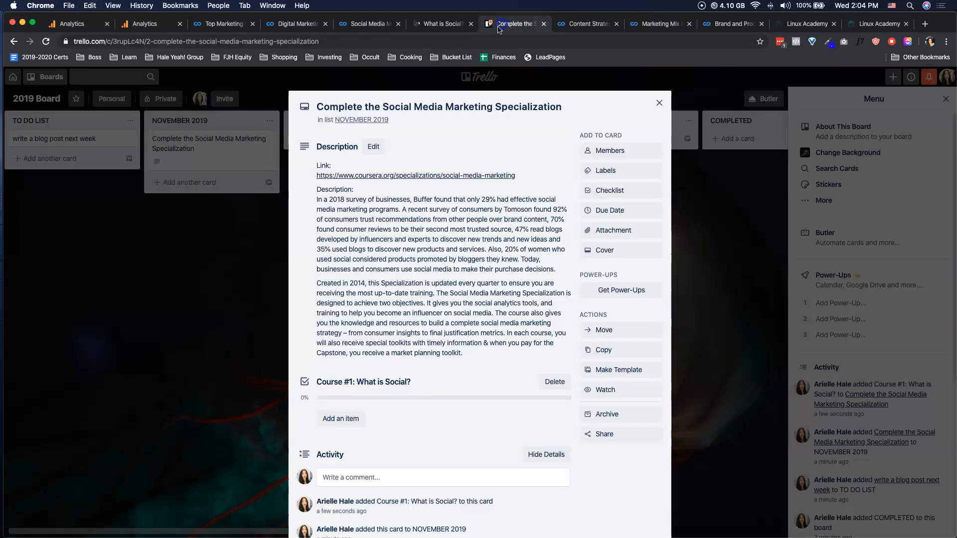
{"action": "scroll", "coordinate": [329, 258], "scroll_direction": "down", "scroll_amount": 3}
{"action": "left_click", "coordinate": [340, 353]}
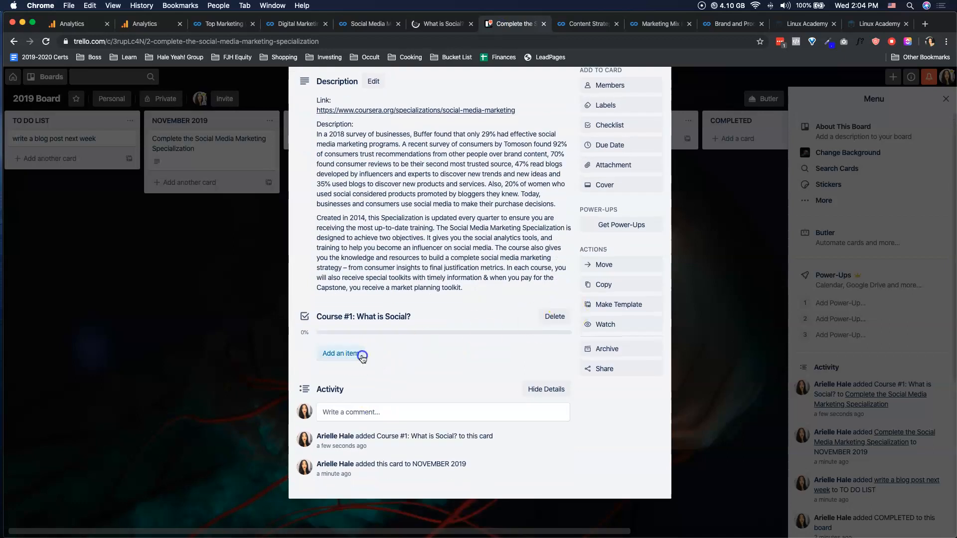
{"action": "key", "text": "super+v"}
{"action": "key", "text": "Return"}
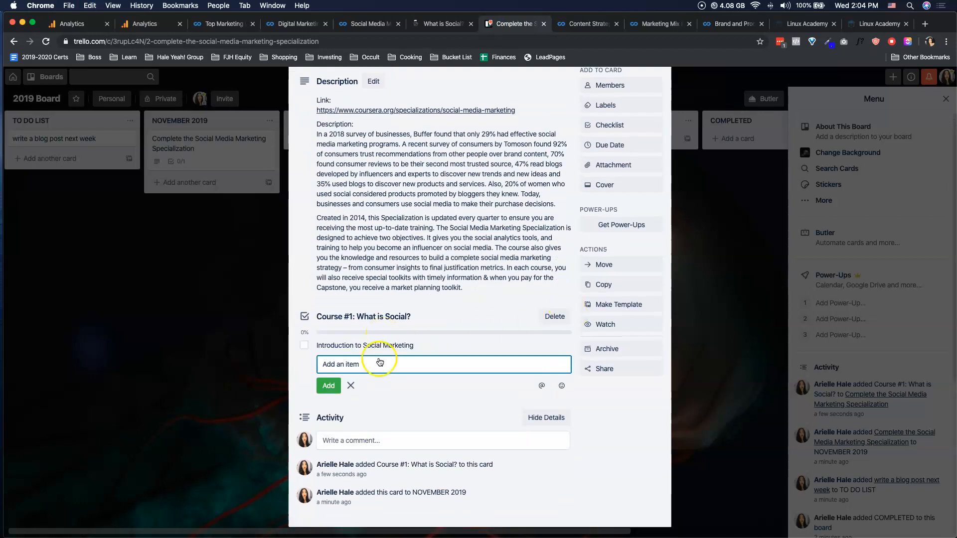
- Add the Week 2 module title "Social Trends" from the syllabus as the second item of the Course #1 checklist
{"action": "left_click", "coordinate": [422, 25]}
{"action": "scroll", "coordinate": [269, 281], "scroll_direction": "down", "scroll_amount": 2}
{"action": "left_click", "coordinate": [300, 296]}
{"action": "triple_click", "coordinate": [301, 296]}
{"action": "left_click", "coordinate": [513, 24]}
{"action": "key", "text": "super+v"}
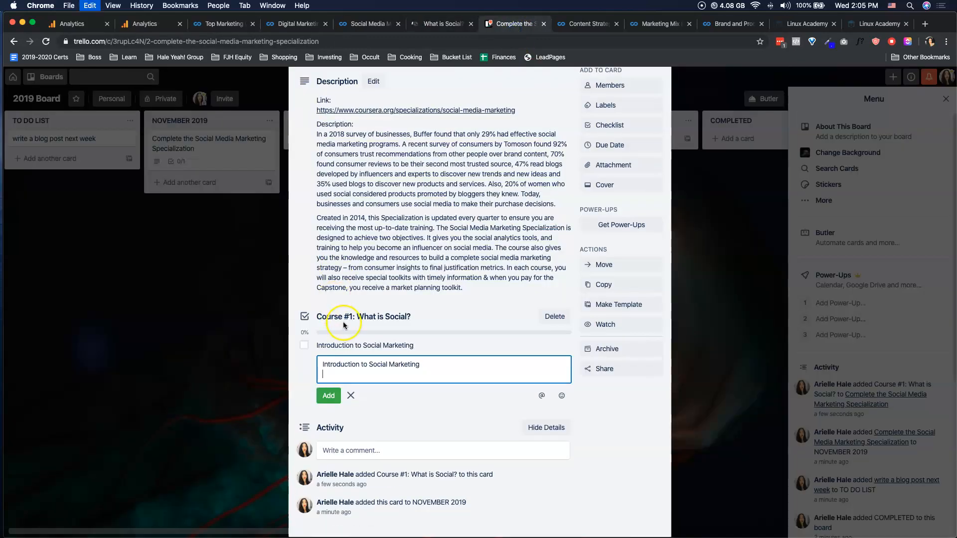
{"action": "key", "text": "BackSpace"}
{"action": "key", "text": "super+a"}
{"action": "type", "text": "Social Tr"}
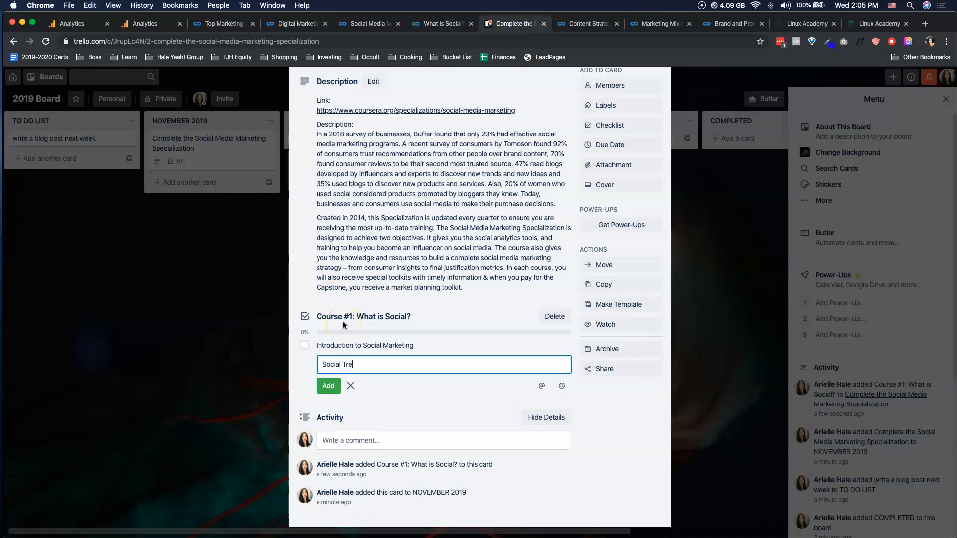
{"action": "type", "text": "ends"}
{"action": "key", "text": "Return"}
- Copy the Week 3 module title "The Business of Social" from the syllabus and add it to the Course #1 checklist
{"action": "left_click", "coordinate": [438, 23]}
{"action": "scroll", "coordinate": [399, 249], "scroll_direction": "down", "scroll_amount": 6}
{"action": "scroll", "coordinate": [398, 266], "scroll_direction": "down", "scroll_amount": 5}
{"action": "triple_click", "coordinate": [389, 331]}
{"action": "left_click", "coordinate": [512, 29]}
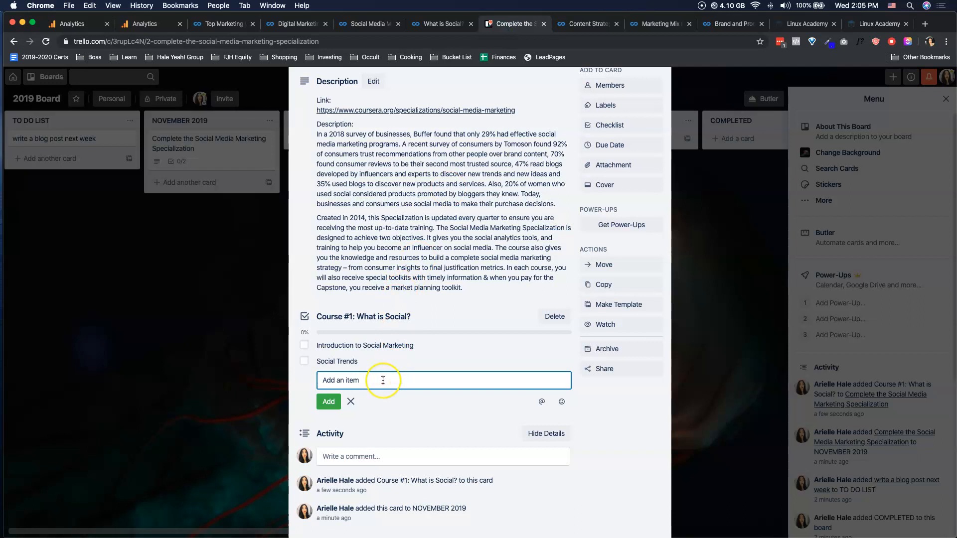
{"action": "key", "text": "super+v"}
{"action": "key", "text": "Return"}
- Add the Week 4 module title "Social Overview", copied from the Coursera syllabus, as the checklist's last item without a trailing line break
{"action": "left_click", "coordinate": [429, 24]}
{"action": "scroll", "coordinate": [406, 188], "scroll_direction": "down", "scroll_amount": 5}
{"action": "triple_click", "coordinate": [339, 288]}
{"action": "key", "text": "super+c"}
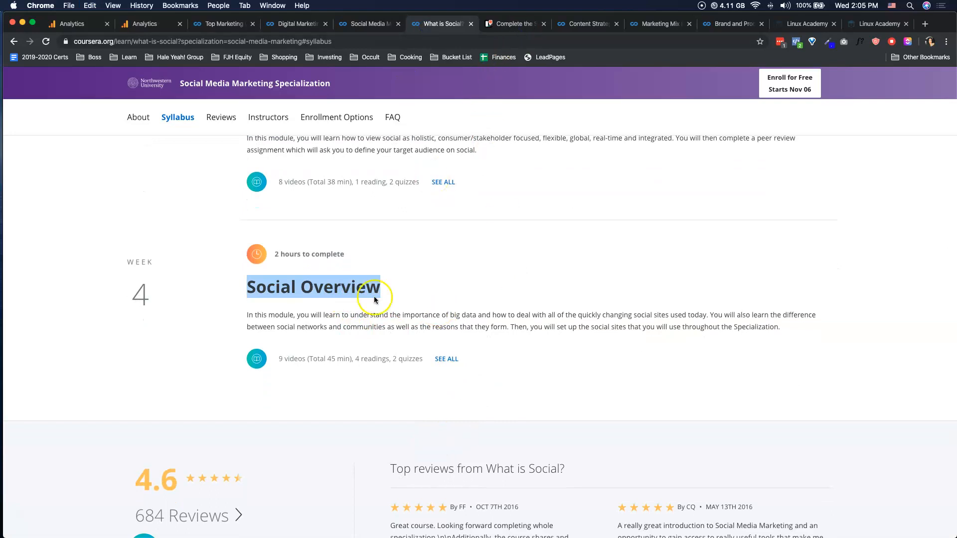
{"action": "left_click", "coordinate": [523, 24]}
{"action": "key", "text": "super+v"}
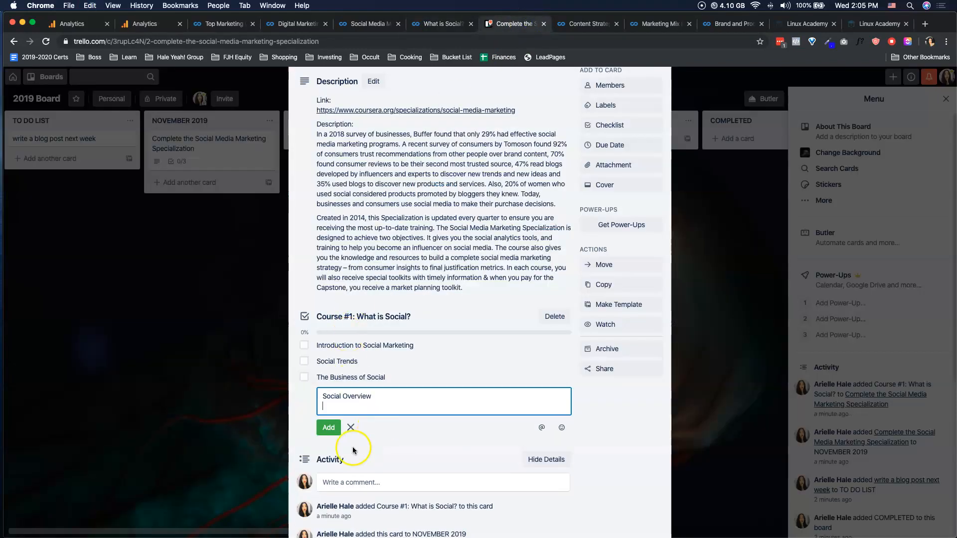
{"action": "key", "text": "BackSpace"}
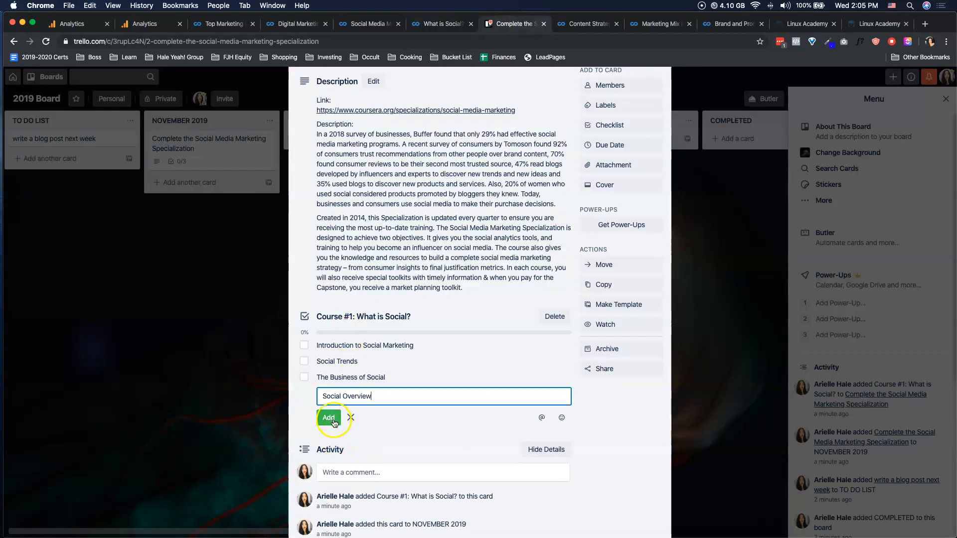
{"action": "left_click", "coordinate": [334, 422]}
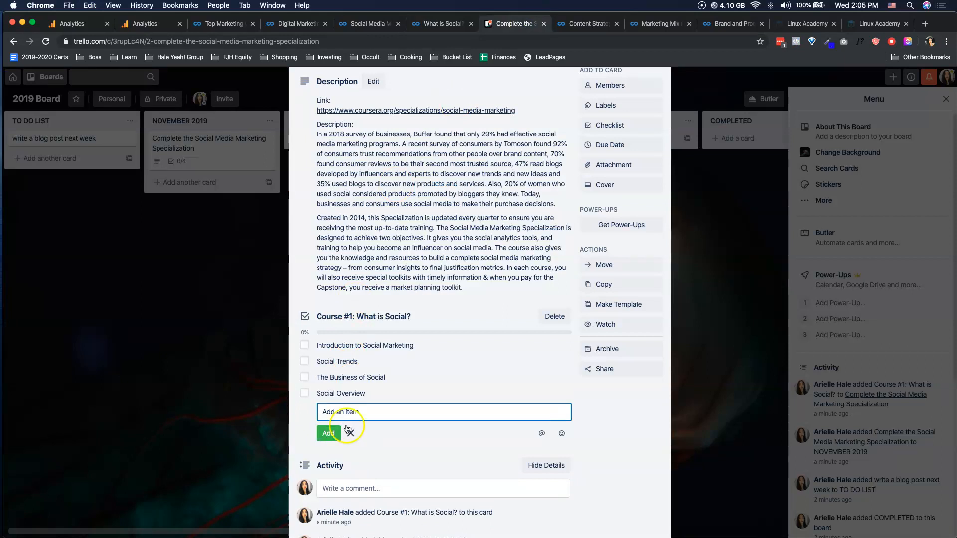
- Give the card a due date of 12/6/2019 at 12:00 PM and save it
{"action": "scroll", "coordinate": [466, 354], "scroll_direction": "up", "scroll_amount": 3}
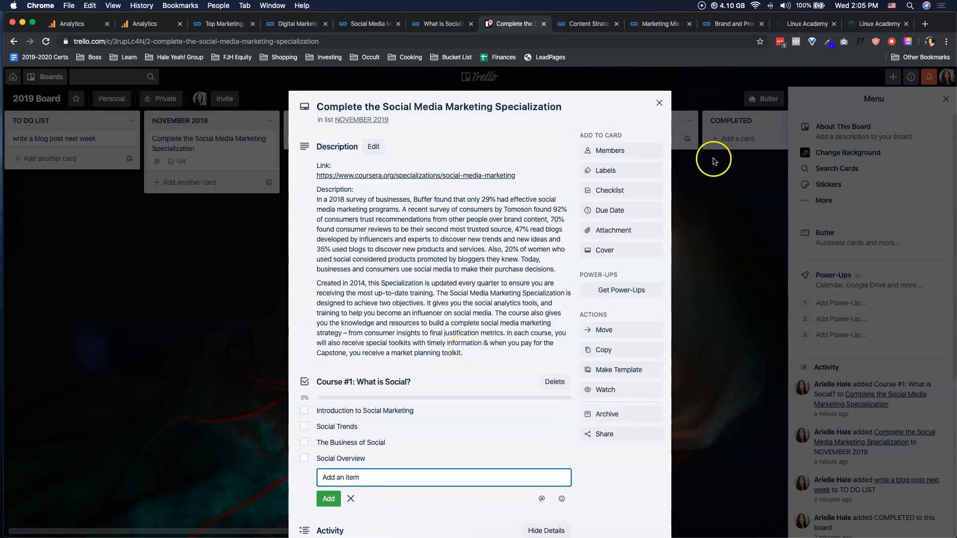
{"action": "left_click", "coordinate": [629, 214]}
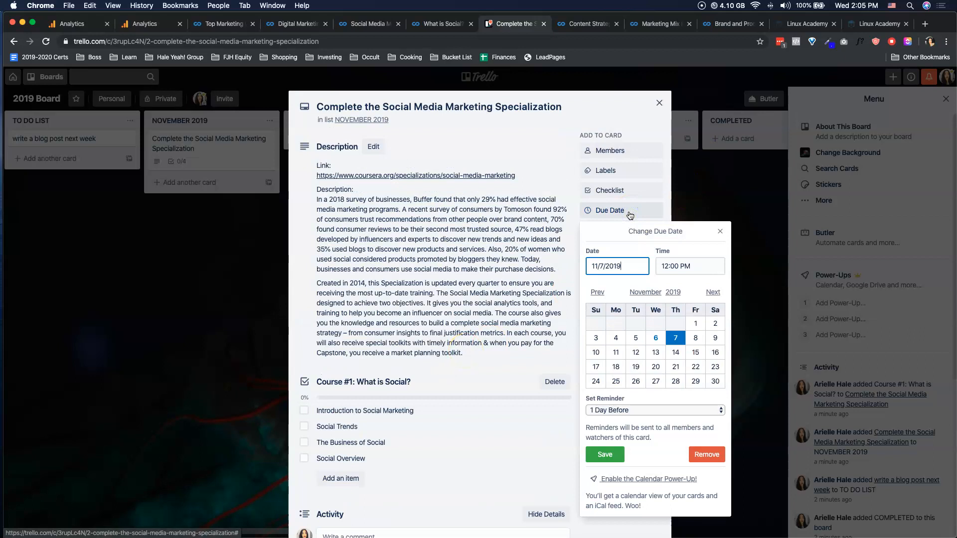
{"action": "left_click", "coordinate": [714, 293]}
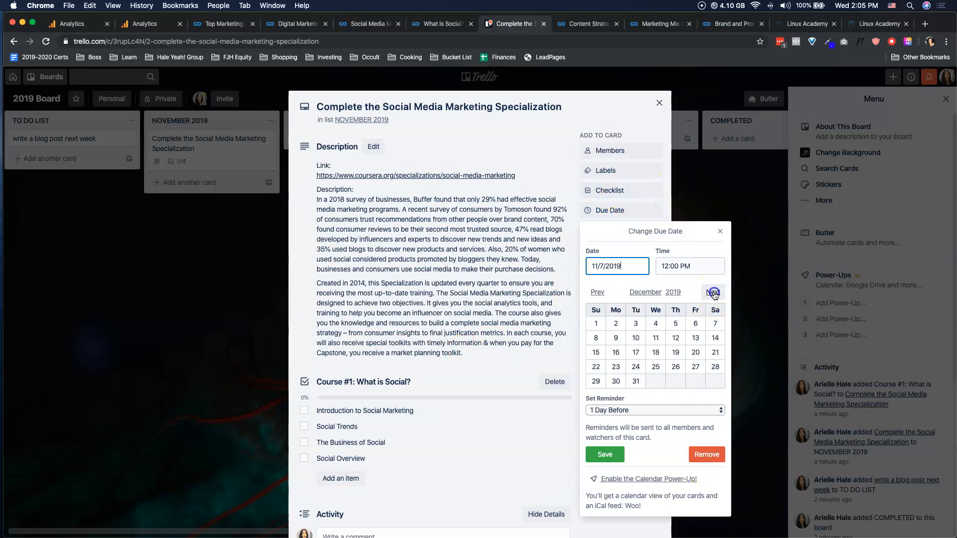
{"action": "left_click", "coordinate": [693, 325]}
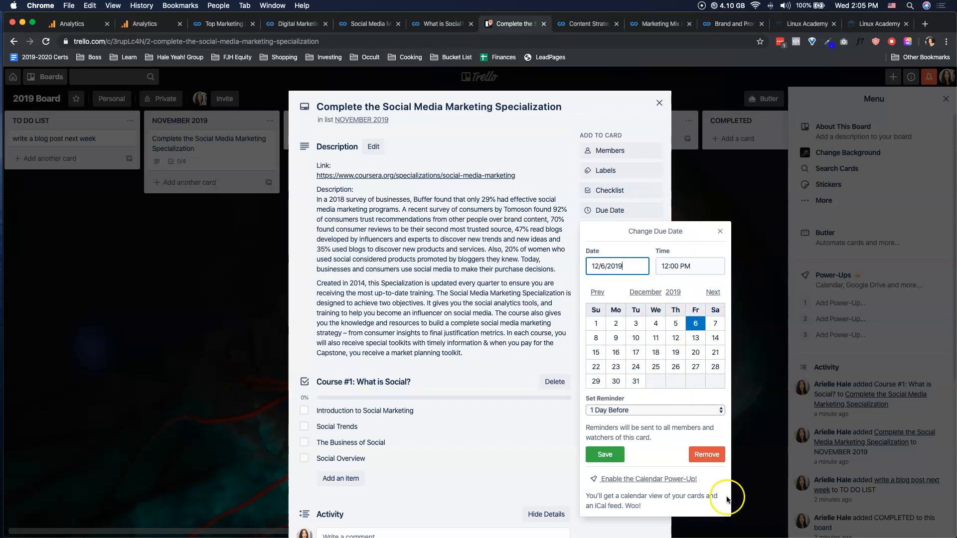
{"action": "left_click", "coordinate": [617, 456]}
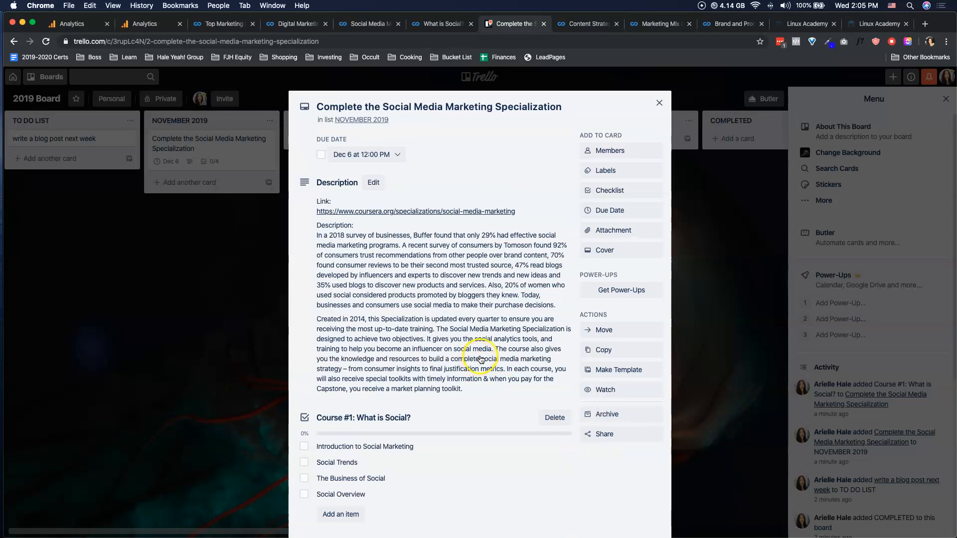
{"action": "scroll", "coordinate": [481, 359], "scroll_direction": "down", "scroll_amount": 3}
{"action": "scroll", "coordinate": [481, 359], "scroll_direction": "up", "scroll_amount": 2}
{"action": "scroll", "coordinate": [481, 359], "scroll_direction": "up", "scroll_amount": 1}
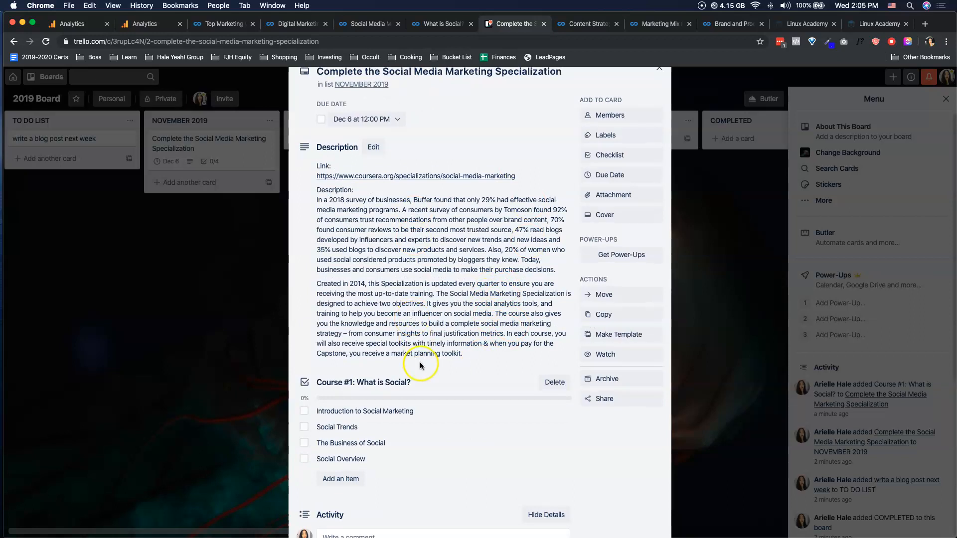
{"action": "left_click", "coordinate": [394, 382]}
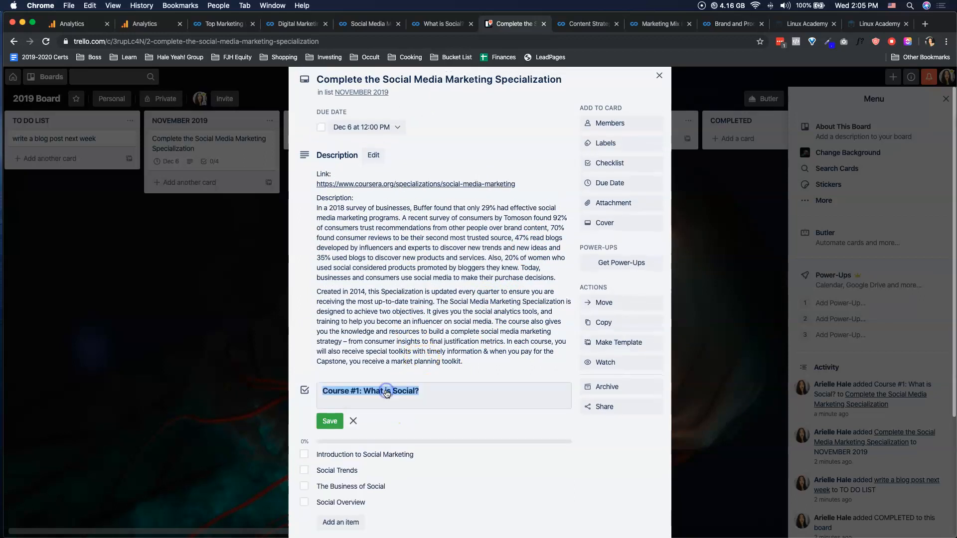
{"action": "left_click", "coordinate": [334, 421]}
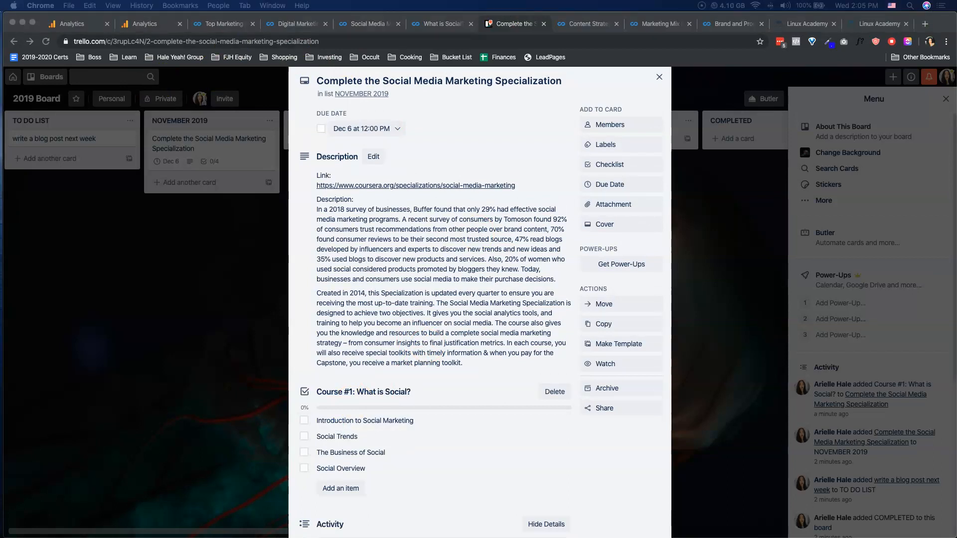
- Bring the Asana 2019 Board tab into this browser window and examine its columns, from DAILY SUCCESS and Clients to the monthly lists
{"action": "left_click_drag", "start_coordinate": [783, 40], "coordinate": [418, 14]}
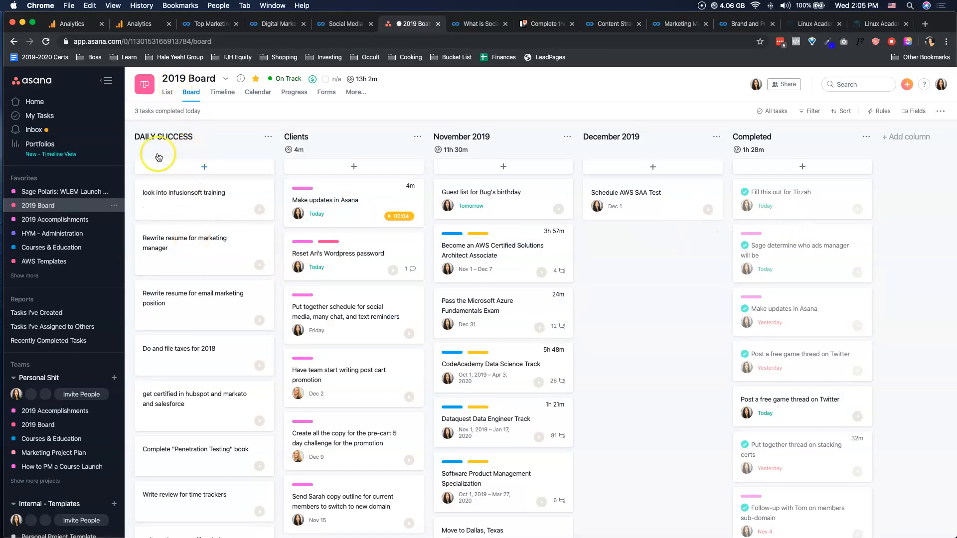
{"action": "scroll", "coordinate": [210, 219], "scroll_direction": "down", "scroll_amount": 3}
{"action": "scroll", "coordinate": [209, 224], "scroll_direction": "up", "scroll_amount": 3}
{"action": "scroll", "coordinate": [205, 223], "scroll_direction": "down", "scroll_amount": 4}
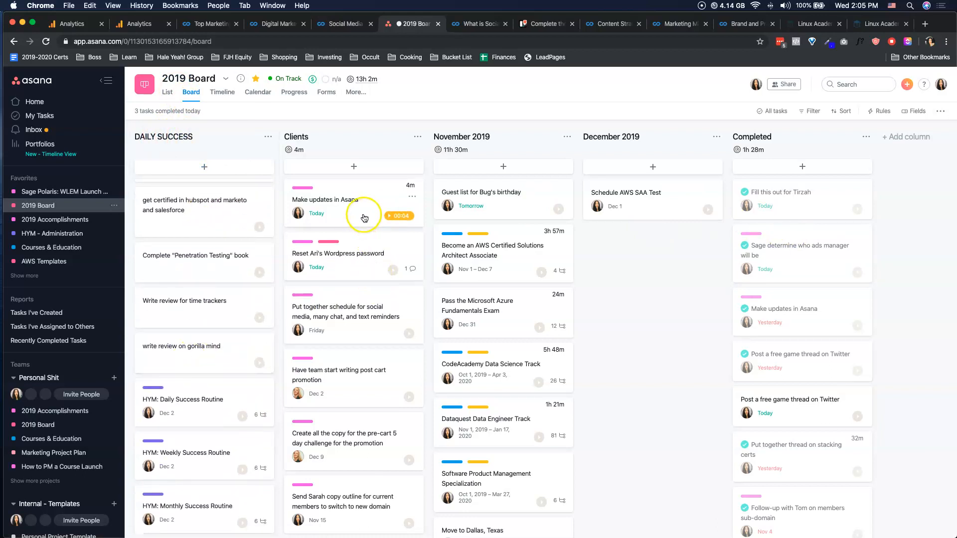
{"action": "scroll", "coordinate": [526, 363], "scroll_direction": "up", "scroll_amount": 2}
{"action": "scroll", "coordinate": [341, 274], "scroll_direction": "down", "scroll_amount": 5}
{"action": "scroll", "coordinate": [342, 224], "scroll_direction": "up", "scroll_amount": 5}
{"action": "scroll", "coordinate": [342, 225], "scroll_direction": "down", "scroll_amount": 5}
{"action": "scroll", "coordinate": [342, 228], "scroll_direction": "up", "scroll_amount": 5}
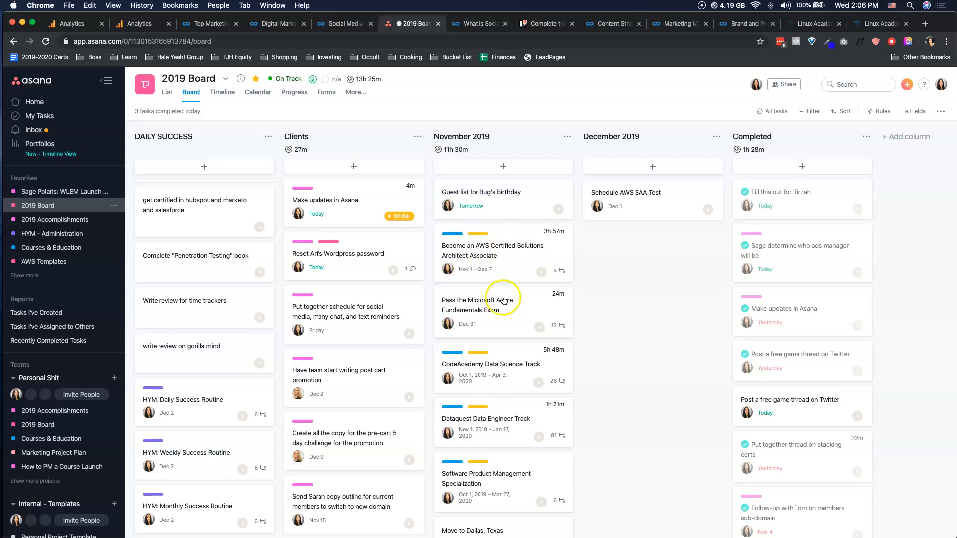
- Open the task "Become an AWS Certified Solutions Architect Associate", review its roadmap, and stop the running timer on its AWS Essentials subtask
{"action": "left_click", "coordinate": [508, 261]}
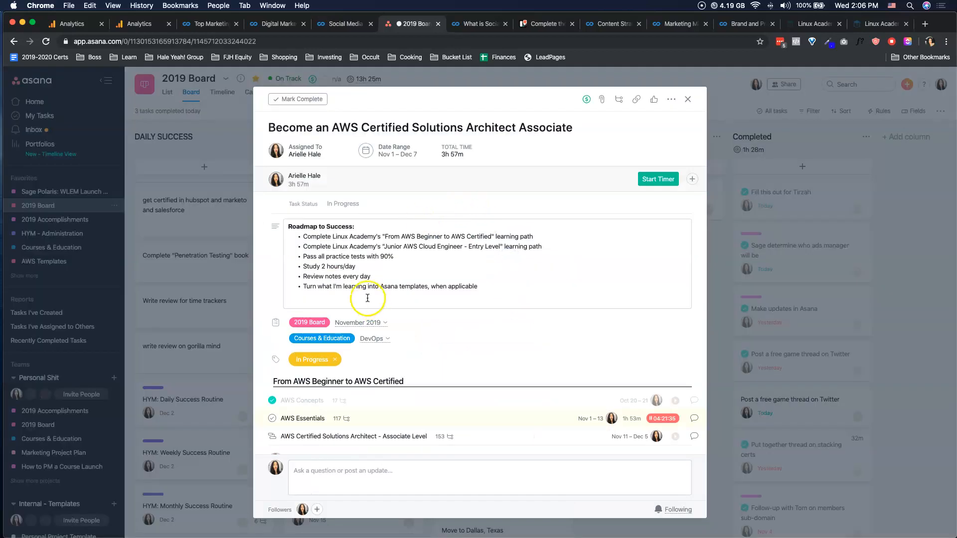
{"action": "left_click", "coordinate": [328, 228]}
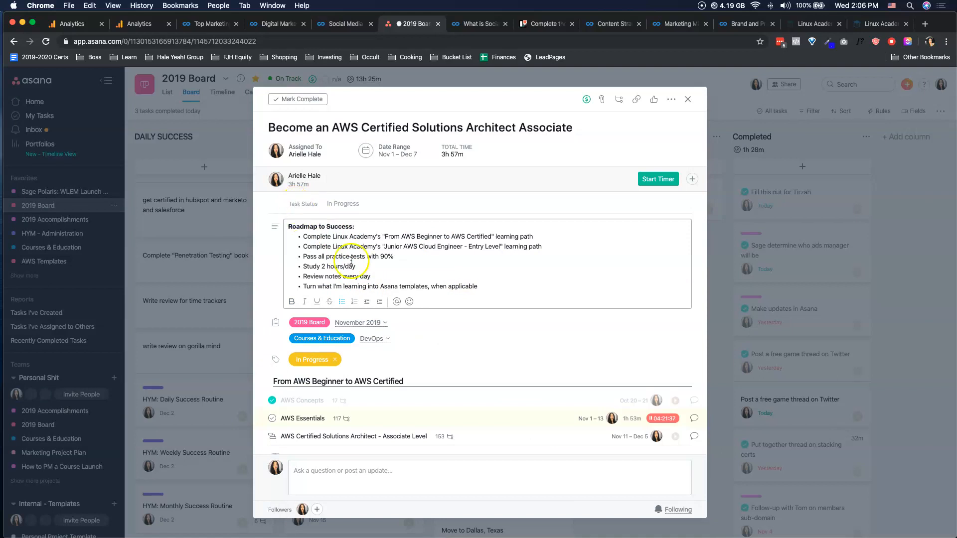
{"action": "scroll", "coordinate": [360, 253], "scroll_direction": "down", "scroll_amount": 2}
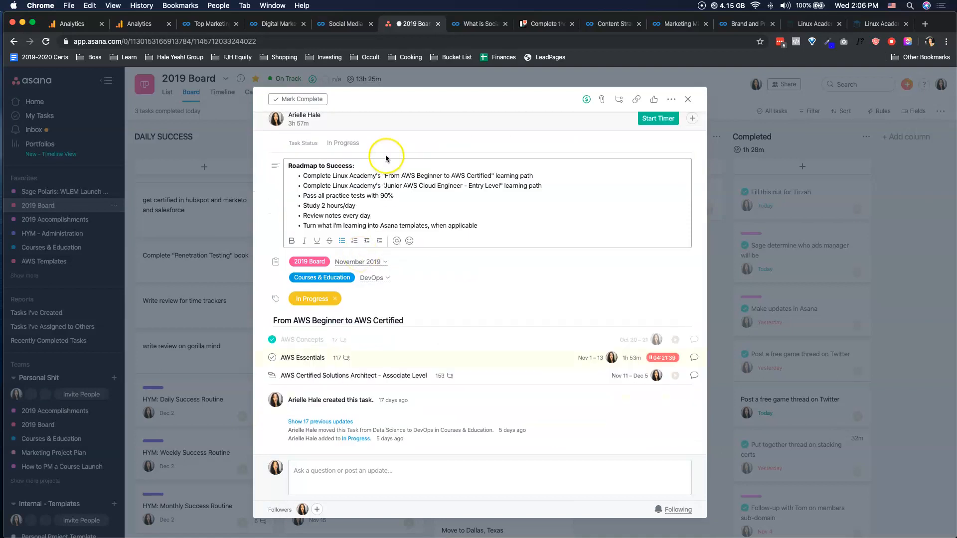
{"action": "left_click", "coordinate": [662, 358]}
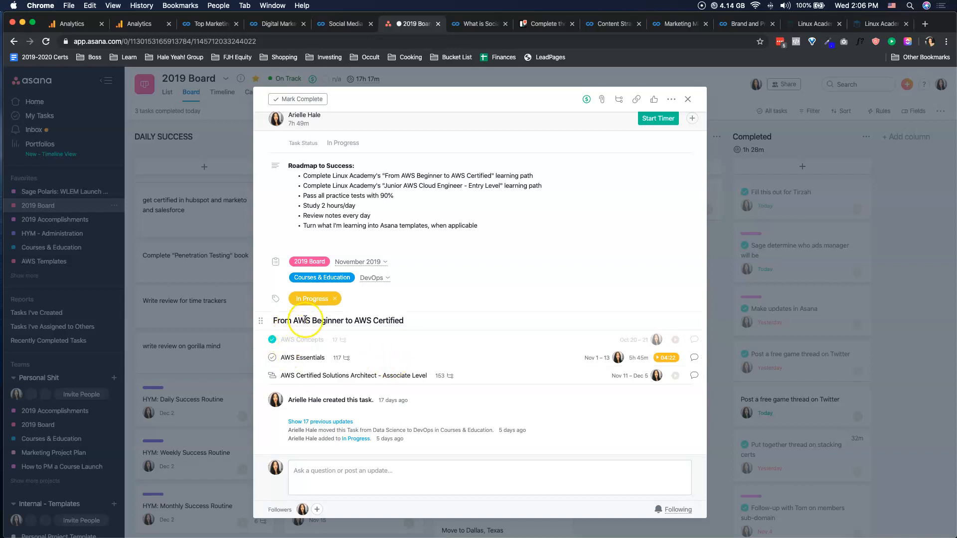
- Add the subtask "Take practice tests until I score a 90" below "AWS Certified Solutions Architect - Associate Level"
{"action": "left_click", "coordinate": [303, 372]}
{"action": "left_click", "coordinate": [330, 319]}
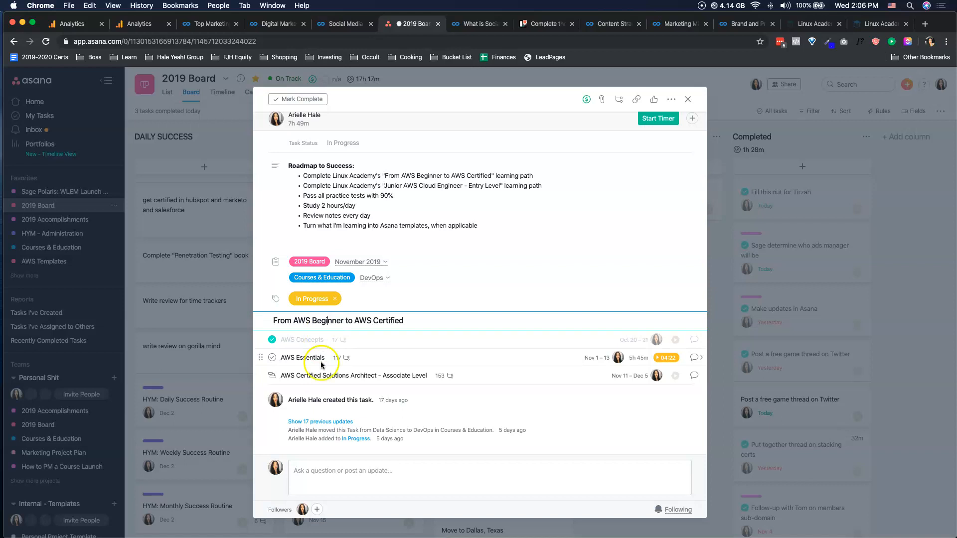
{"action": "scroll", "coordinate": [324, 369], "scroll_direction": "up", "scroll_amount": 2}
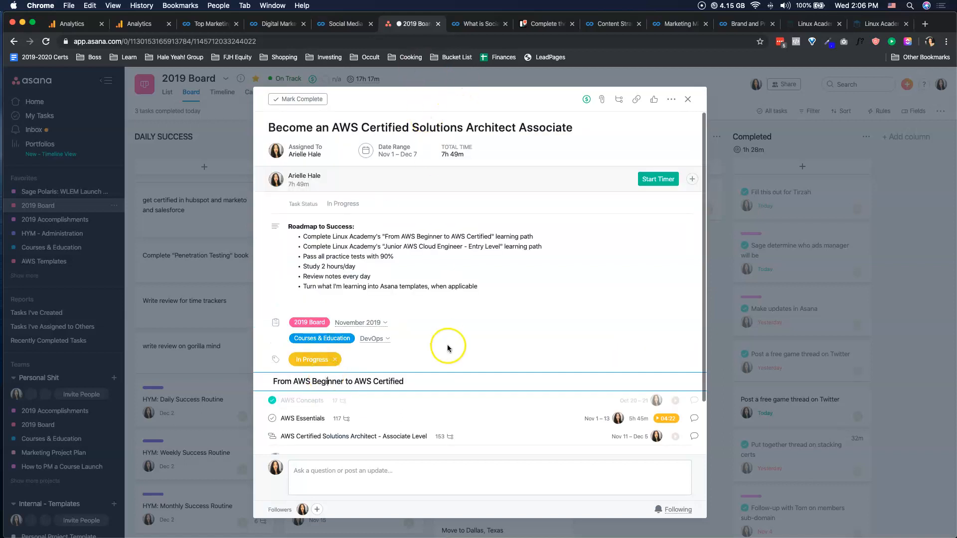
{"action": "scroll", "coordinate": [447, 342], "scroll_direction": "down", "scroll_amount": 2}
{"action": "left_click", "coordinate": [428, 375]}
{"action": "key", "text": "Return"}
{"action": "type", "text": "T"}
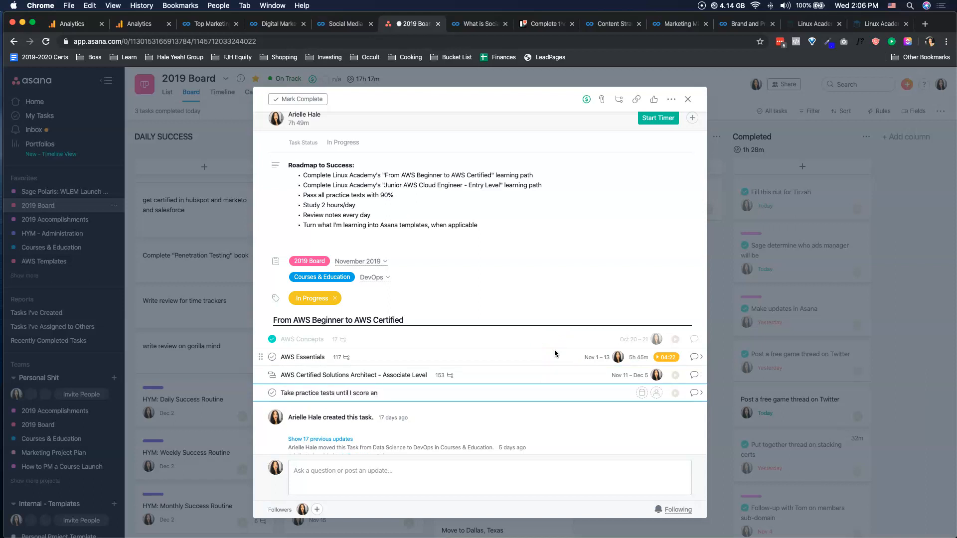
{"action": "type", "text": "ake practice tests until I score a 90"}
{"action": "key", "text": "Return"}
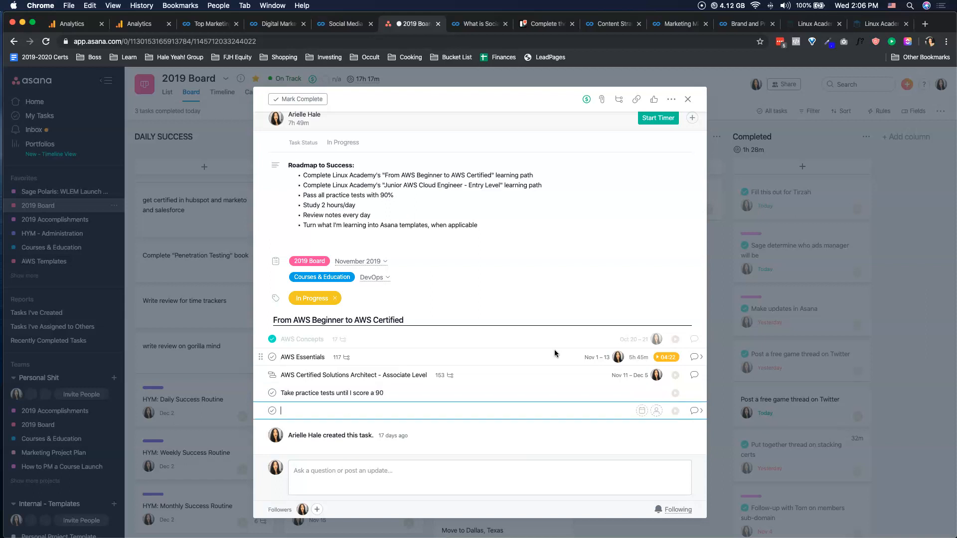
- Add the subtasks "Schedule exam" and "Take exam and pass" below the practice-test subtask
{"action": "type", "text": "Schedule exam"}
{"action": "key", "text": "Return"}
{"action": "type", "text": "Tak"}
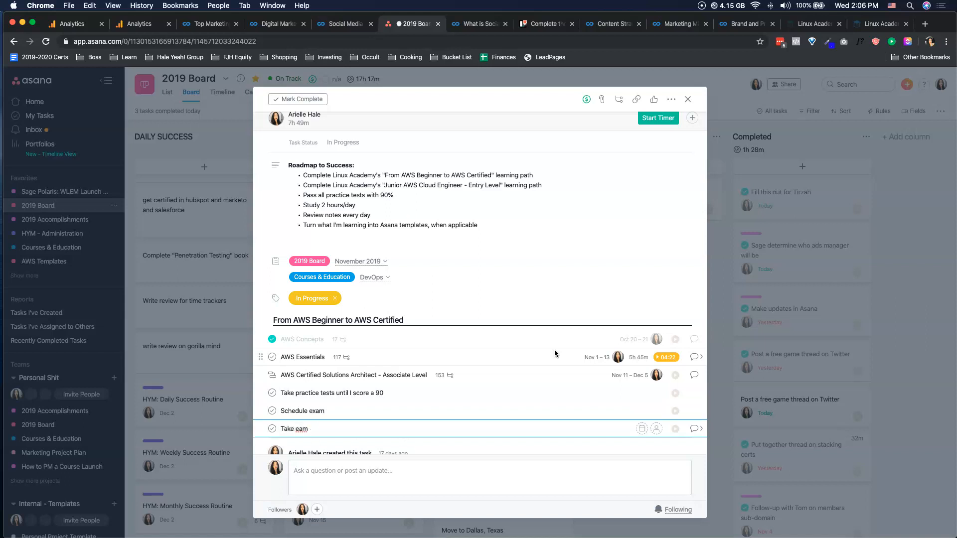
{"action": "type", "text": "e exam and pass"}
{"action": "key", "text": "Return"}
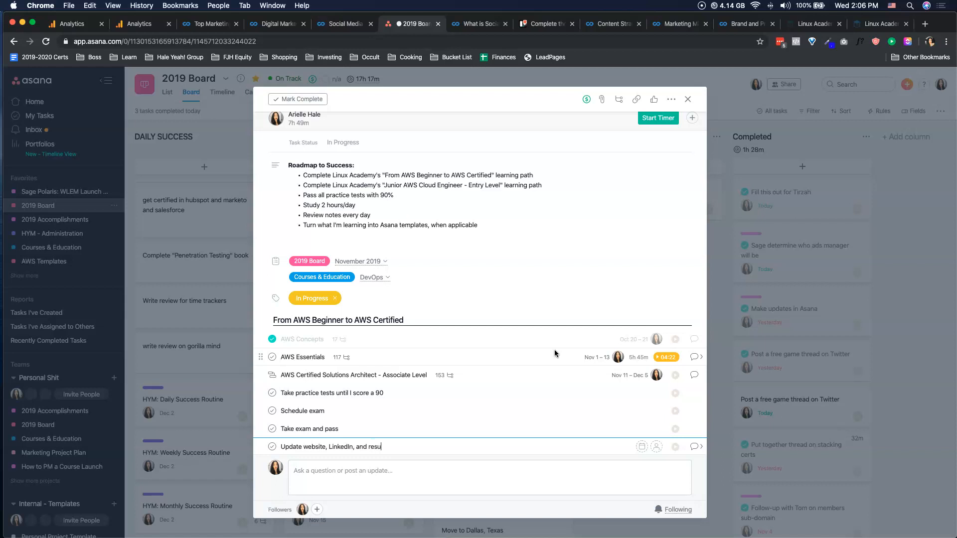
- Add the subtask "Update website, LinkedIn, and resume with new certification" below "Take exam and pass"
{"action": "type", "text": "Update website, LinkedIn, and resume with new certification"}
{"action": "left_click", "coordinate": [457, 402]}
{"action": "key", "text": "Return"}
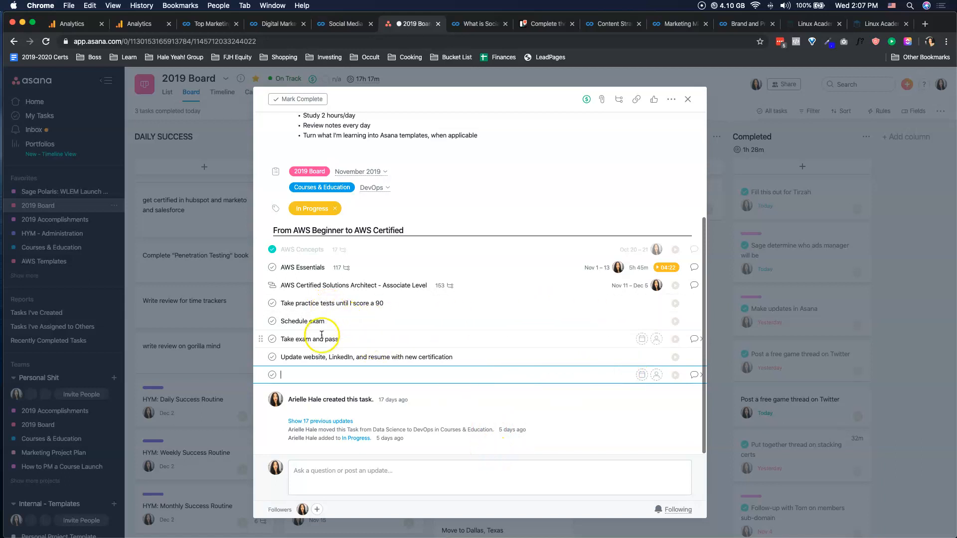
{"action": "left_click", "coordinate": [337, 340]}
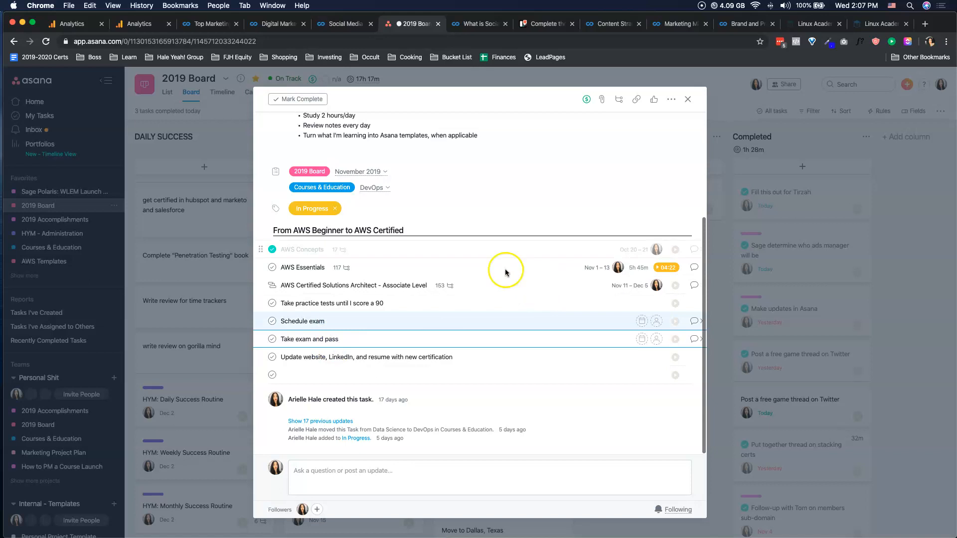
- Open the AWS Essentials subtask, load its further subtasks and review the dated lessons and the date range
{"action": "left_click", "coordinate": [283, 267]}
{"action": "left_click_drag", "start_coordinate": [281, 267], "coordinate": [326, 268]}
{"action": "left_click", "coordinate": [701, 268]}
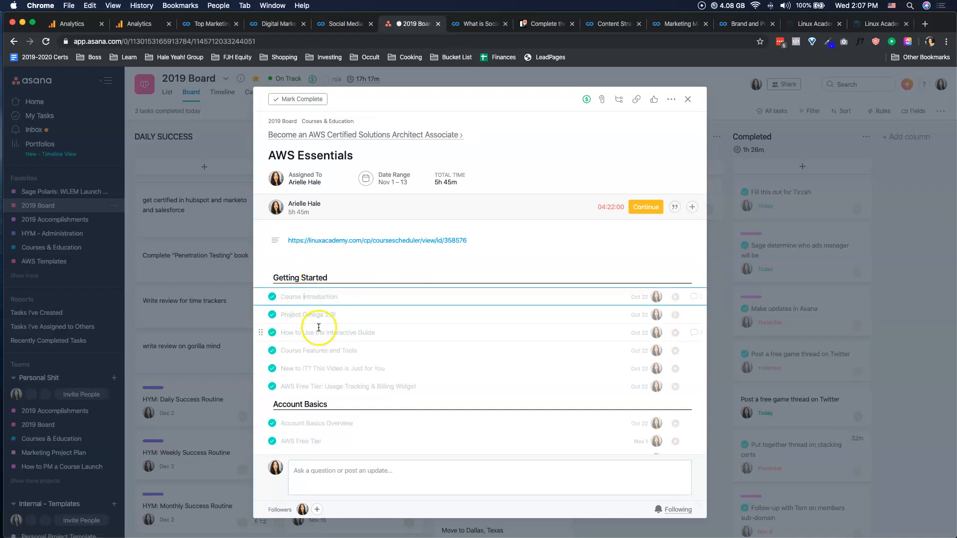
{"action": "scroll", "coordinate": [329, 319], "scroll_direction": "down", "scroll_amount": 5}
{"action": "left_click", "coordinate": [310, 374]}
{"action": "scroll", "coordinate": [567, 304], "scroll_direction": "down", "scroll_amount": 10}
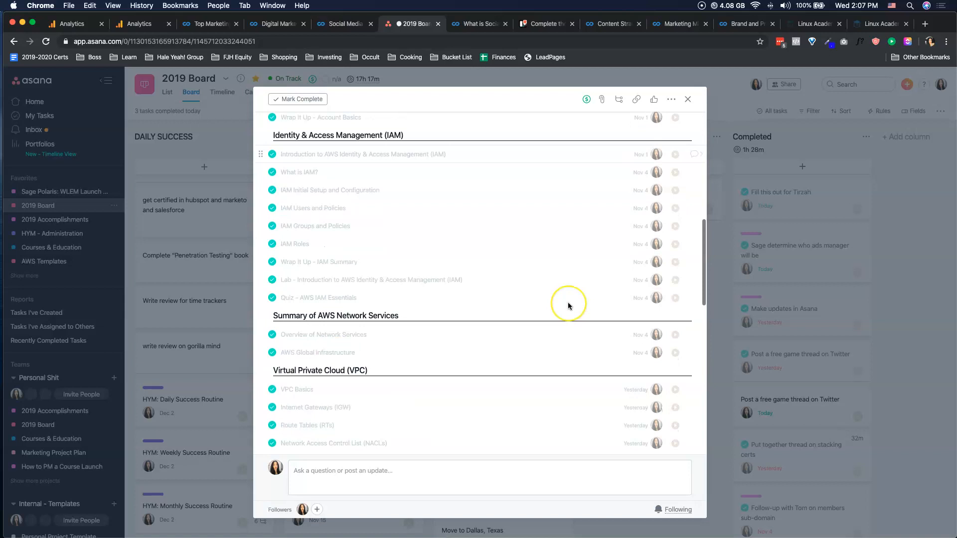
{"action": "scroll", "coordinate": [568, 299], "scroll_direction": "up", "scroll_amount": 5}
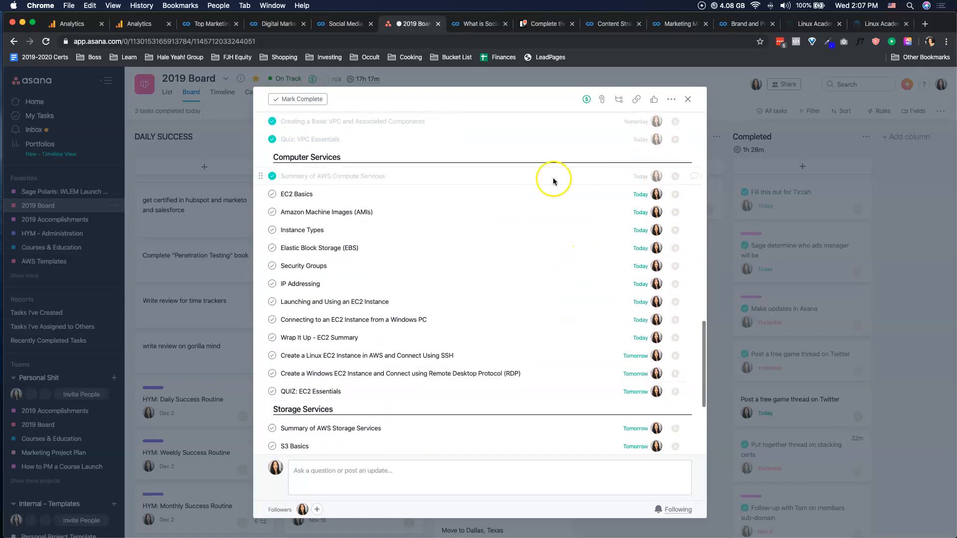
{"action": "left_click_drag", "start_coordinate": [320, 194], "coordinate": [322, 341]}
{"action": "scroll", "coordinate": [322, 343], "scroll_direction": "up", "scroll_amount": 15}
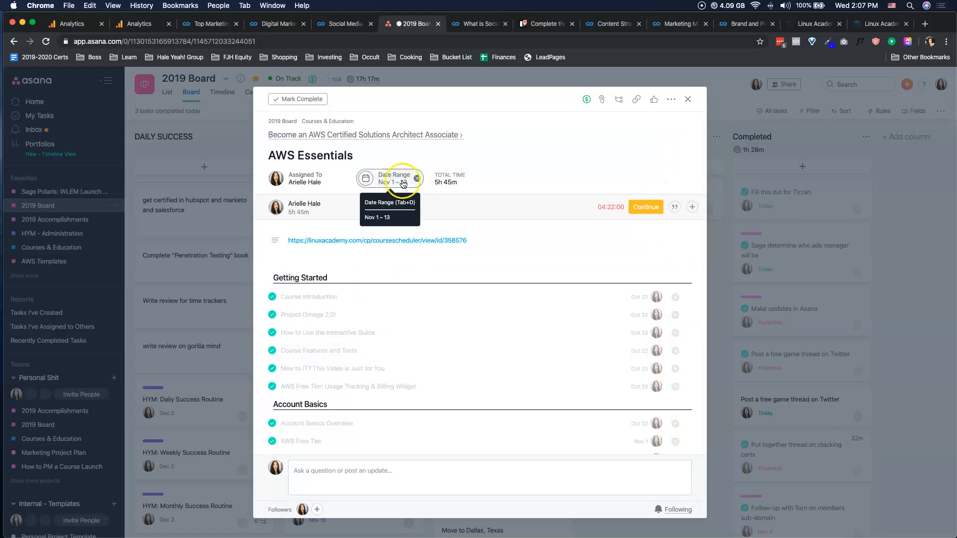
- Compare the subtask dates in the parent AWS certification task, and reopen AWS Essentials to examine its lessons through Storage Services
{"action": "left_click", "coordinate": [379, 134]}
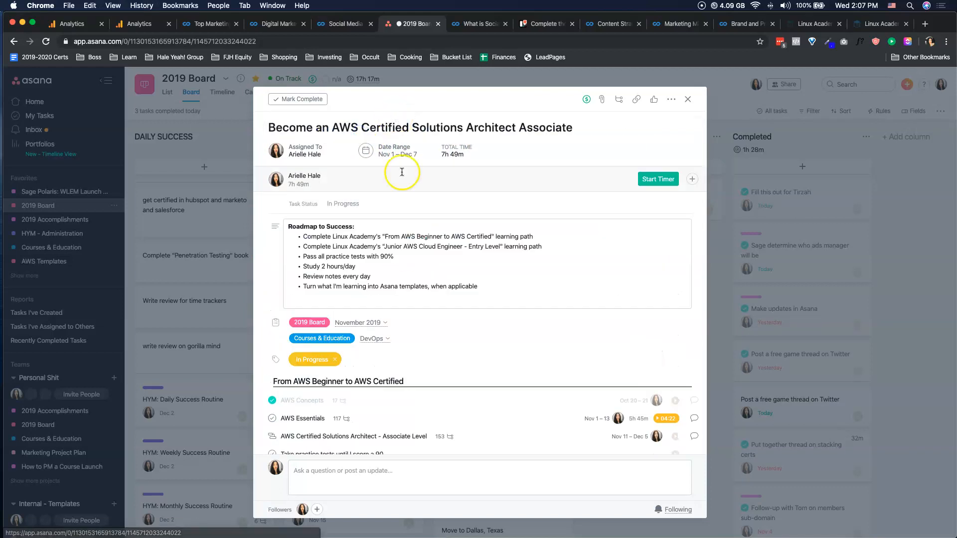
{"action": "scroll", "coordinate": [438, 349], "scroll_direction": "down", "scroll_amount": 5}
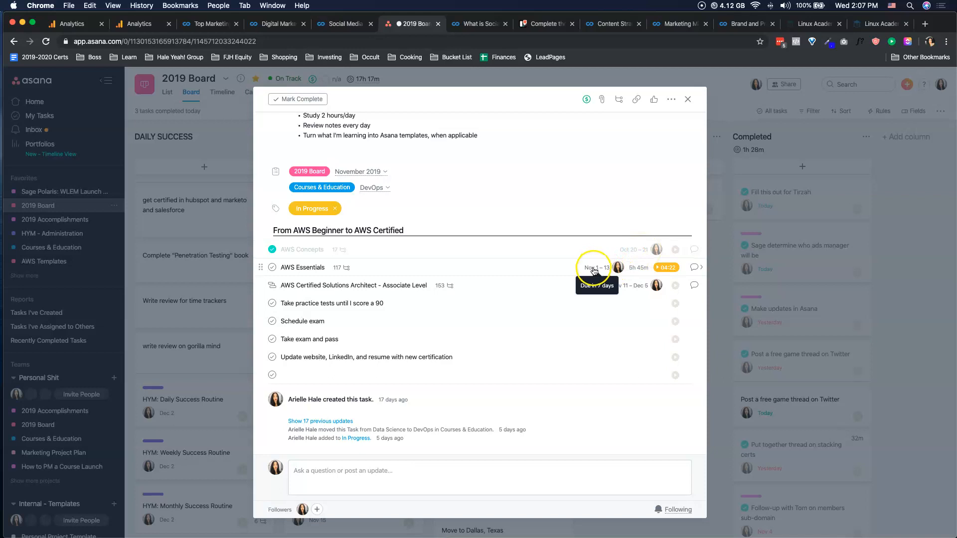
{"action": "left_click", "coordinate": [379, 285]}
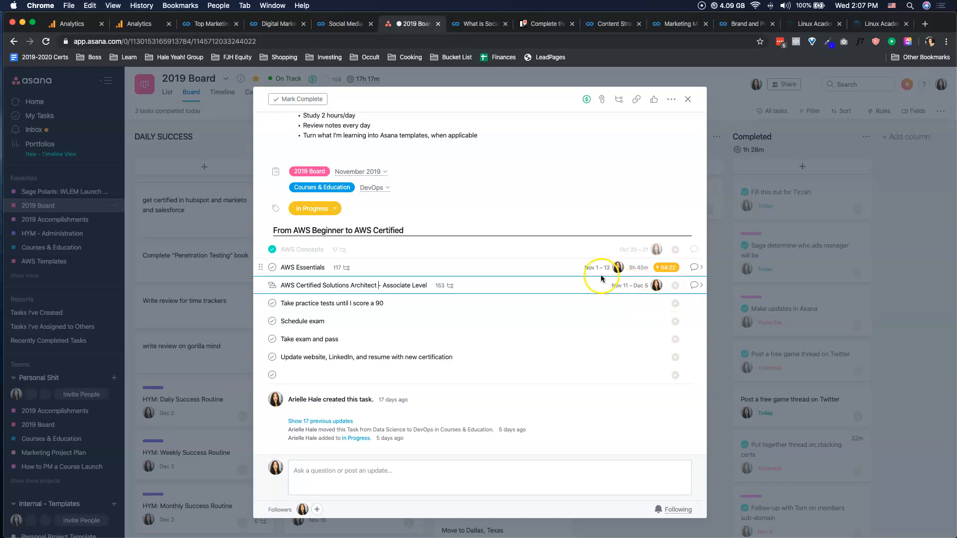
{"action": "left_click", "coordinate": [573, 268]}
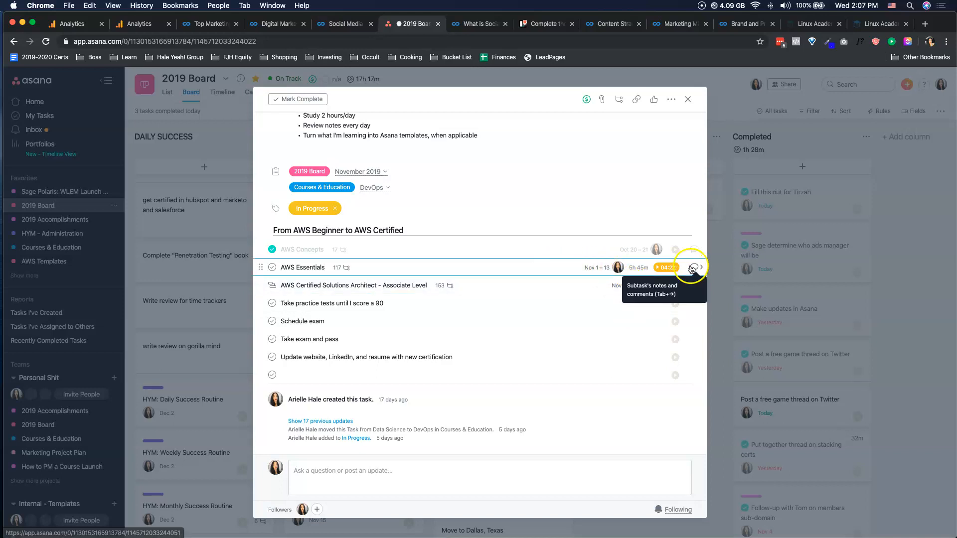
{"action": "left_click", "coordinate": [692, 270]}
{"action": "scroll", "coordinate": [568, 233], "scroll_direction": "down", "scroll_amount": 5}
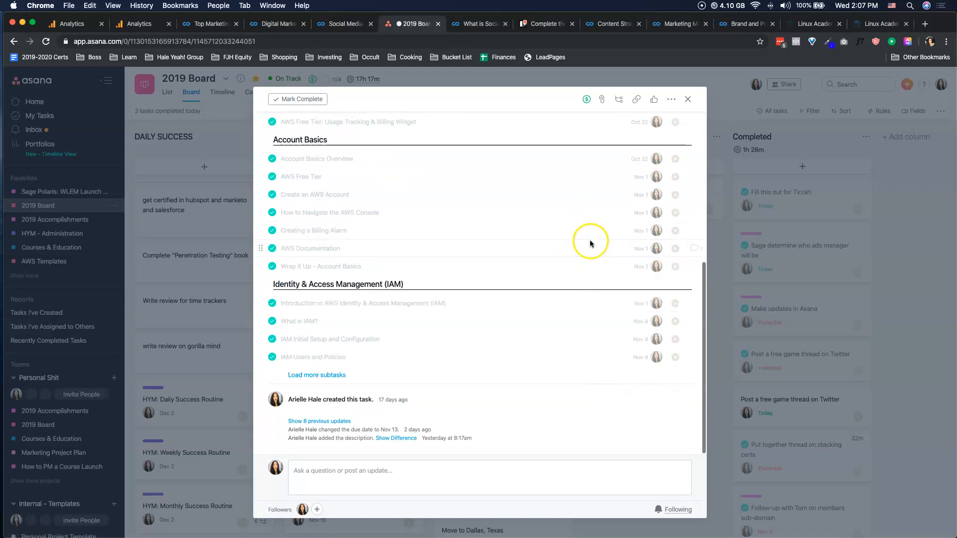
{"action": "left_click", "coordinate": [324, 375]}
{"action": "scroll", "coordinate": [507, 321], "scroll_direction": "down", "scroll_amount": 10}
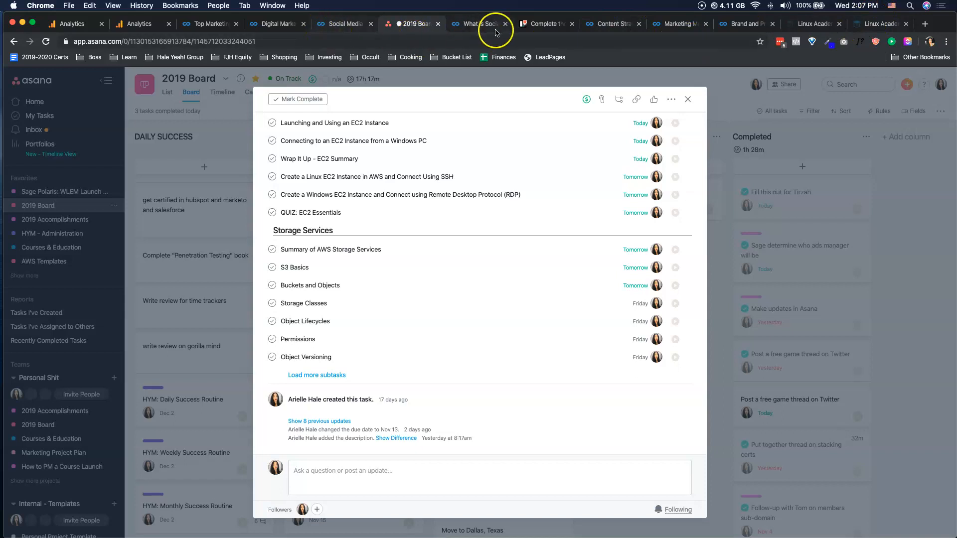
- Switch to the Trello card, placing its tab beside Asana's, review its description and checklist, and close the card
{"action": "left_click_drag", "start_coordinate": [542, 24], "coordinate": [463, 27]}
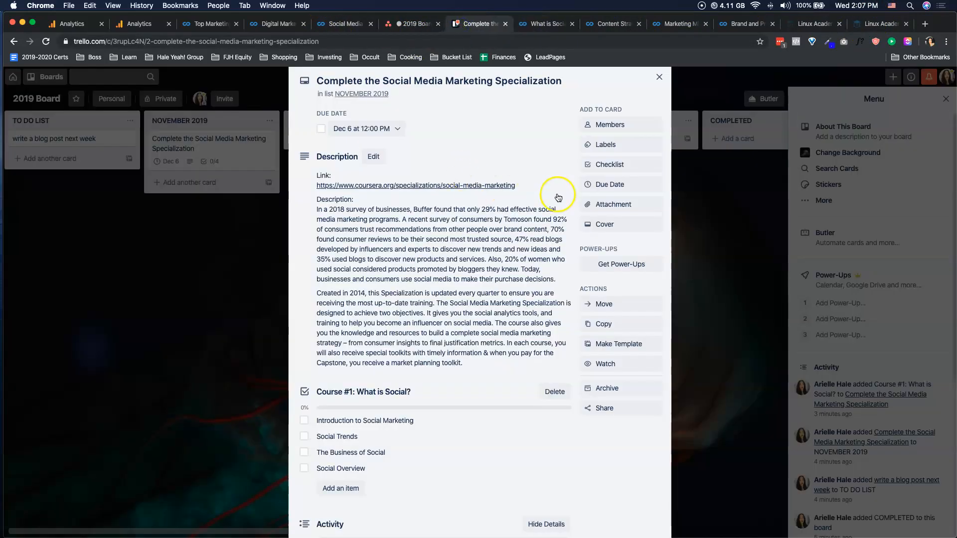
{"action": "scroll", "coordinate": [424, 168], "scroll_direction": "down", "scroll_amount": 3}
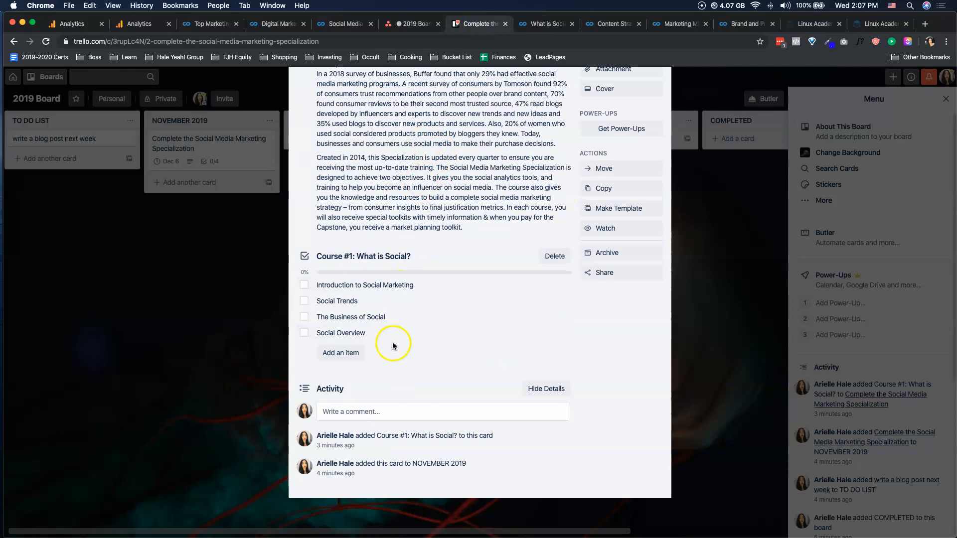
{"action": "scroll", "coordinate": [392, 342], "scroll_direction": "up", "scroll_amount": 4}
{"action": "left_click", "coordinate": [749, 280]}
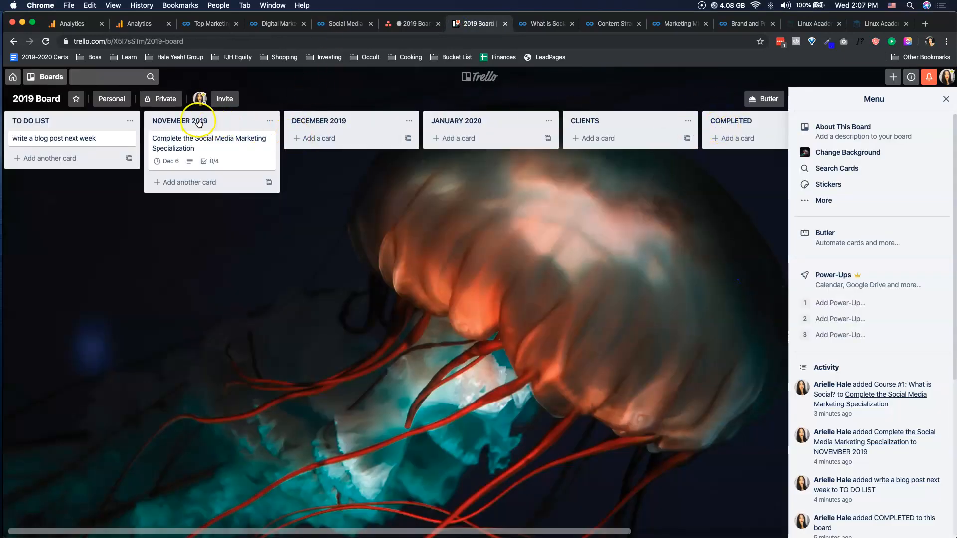
- Rename the NOVEMBER 2019 list to "Complete the Social Media Marketing Specialization", using the title copied from its card
{"action": "left_click", "coordinate": [207, 152]}
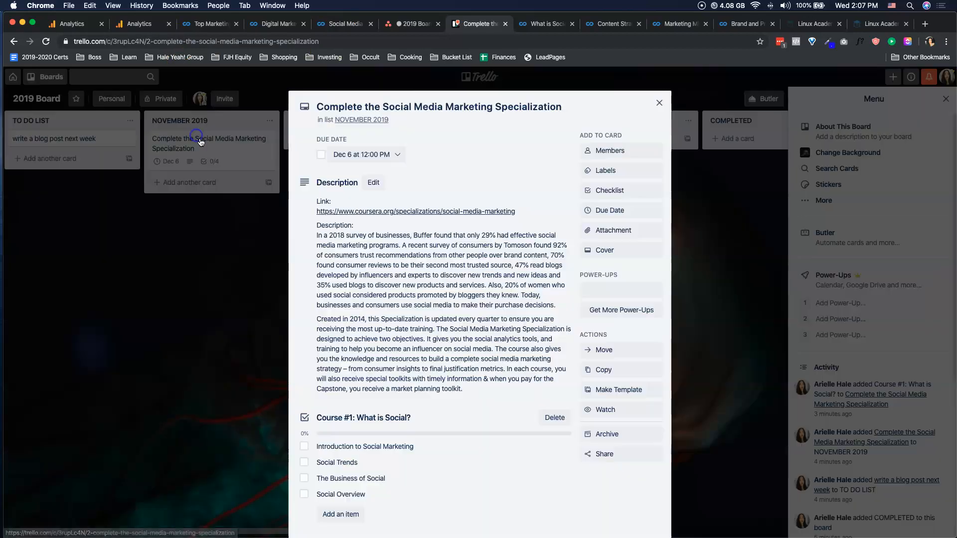
{"action": "left_click", "coordinate": [397, 106]}
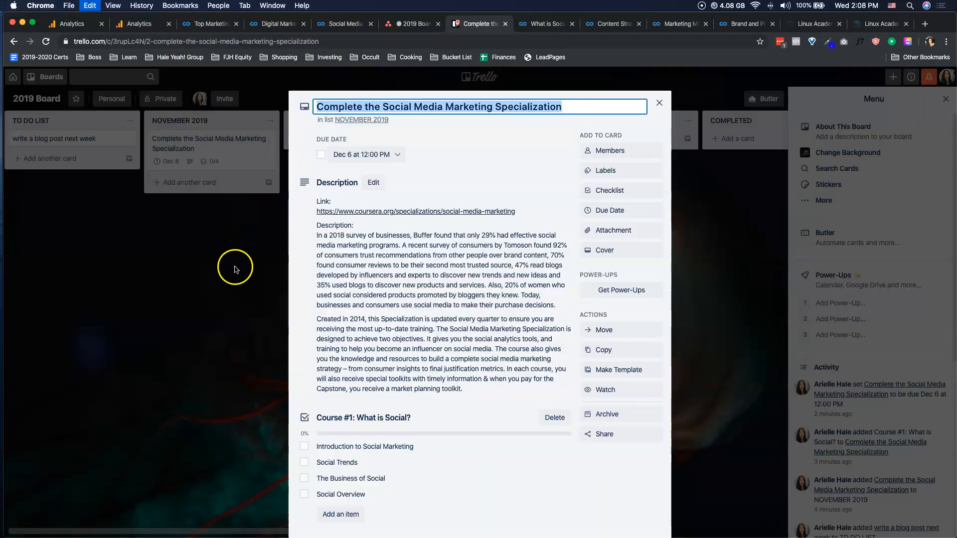
{"action": "left_click", "coordinate": [235, 268]}
{"action": "left_click", "coordinate": [269, 121]}
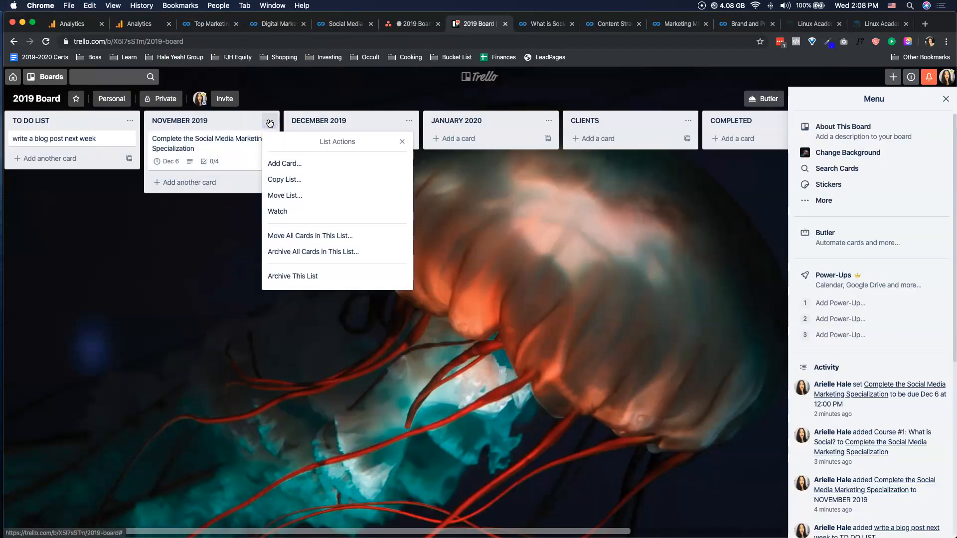
{"action": "left_click", "coordinate": [197, 122]}
{"action": "type", "text": "Complete the Social Media Marketing Specialization"}
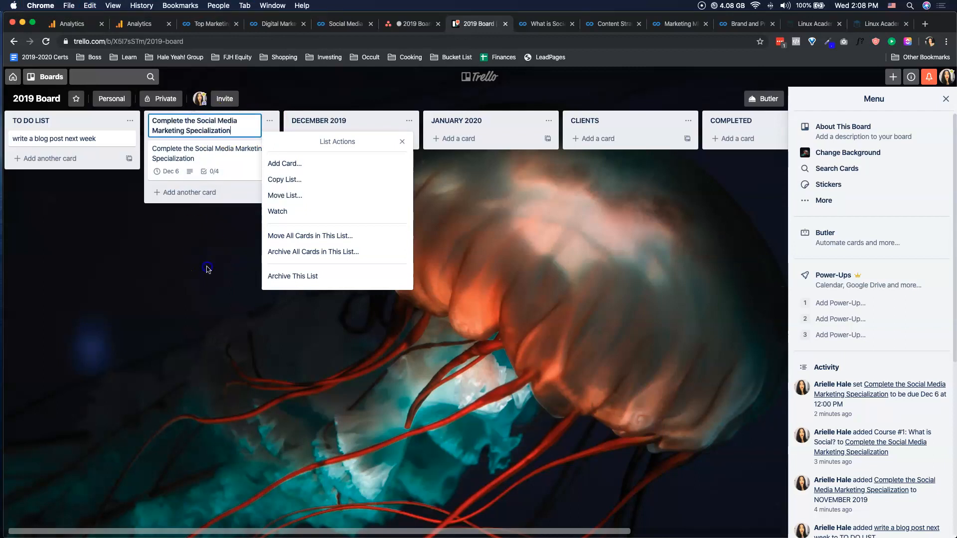
{"action": "left_click", "coordinate": [219, 265]}
- Rename the card in the specialization list to "Course #1: What is Social?"
{"action": "left_click", "coordinate": [192, 156]}
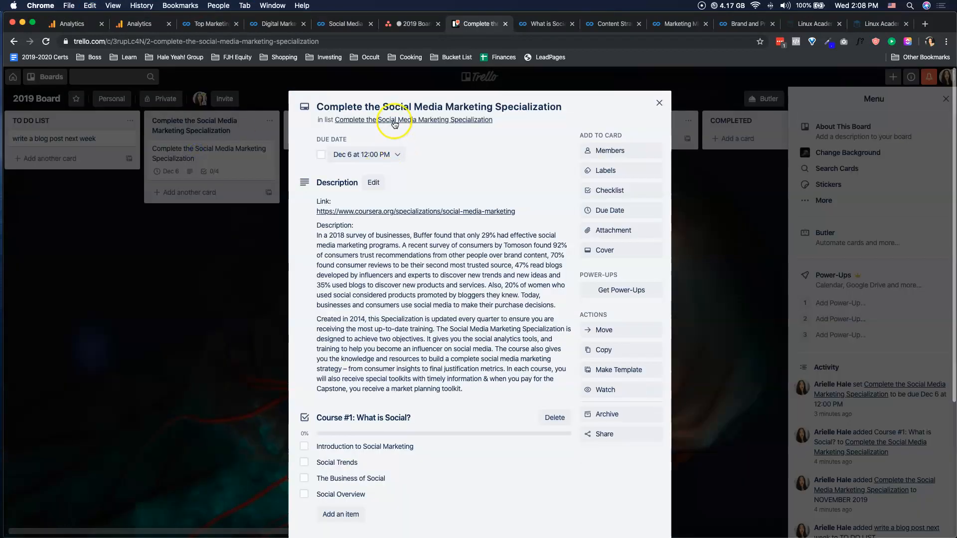
{"action": "left_click", "coordinate": [369, 107]}
{"action": "type", "text": "Coyr"}
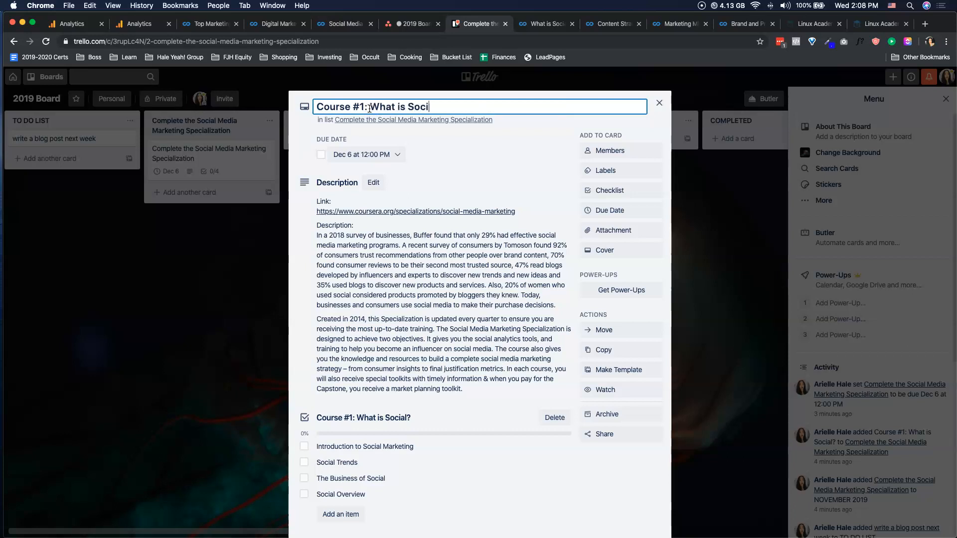
{"action": "key", "text": "Return"}
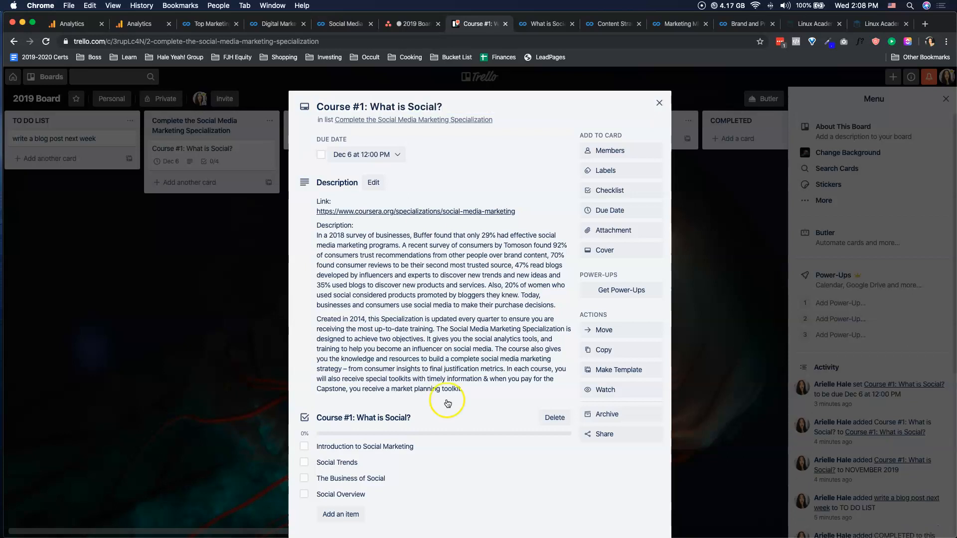
- Replace the card's description with the web address of the Coursera "What is Social?" syllabus page and save it
{"action": "left_click", "coordinate": [562, 25]}
{"action": "left_click", "coordinate": [484, 41]}
{"action": "key", "text": "super+c"}
{"action": "left_click", "coordinate": [491, 26]}
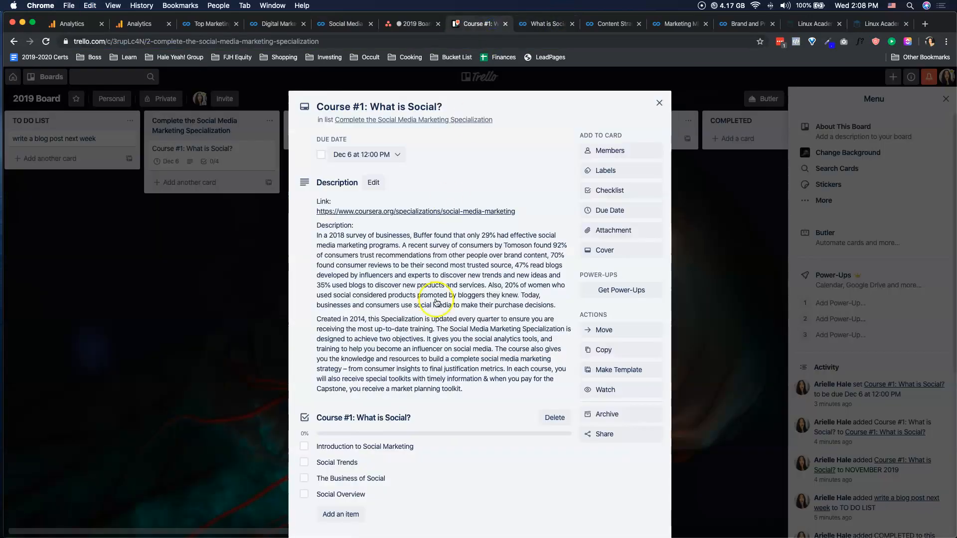
{"action": "left_click", "coordinate": [437, 302]}
{"action": "key", "text": "super+v"}
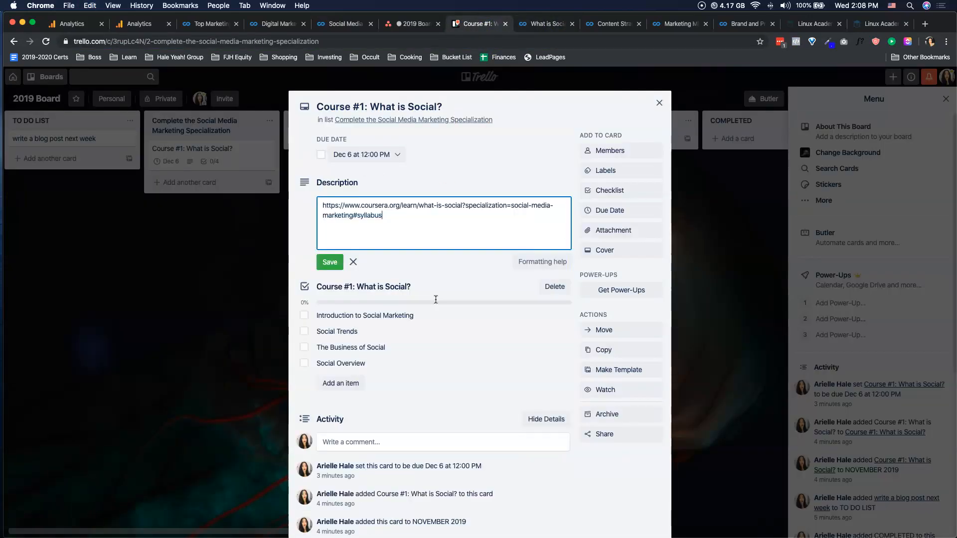
{"action": "left_click", "coordinate": [330, 258]}
- Delete the card's "Course #1: What is Social?" checklist and add a new checklist titled "Lessons"
{"action": "left_click", "coordinate": [553, 240]}
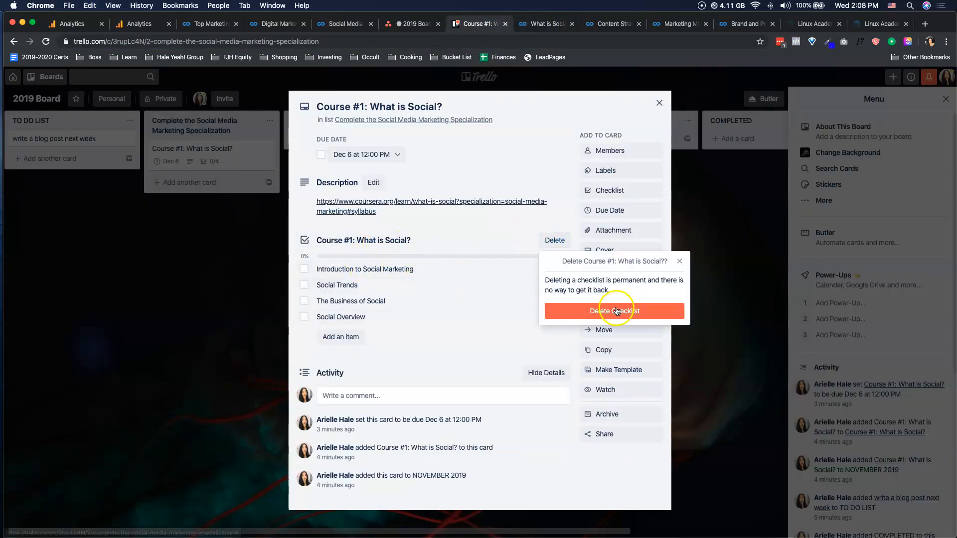
{"action": "left_click", "coordinate": [591, 311]}
{"action": "left_click", "coordinate": [618, 197]}
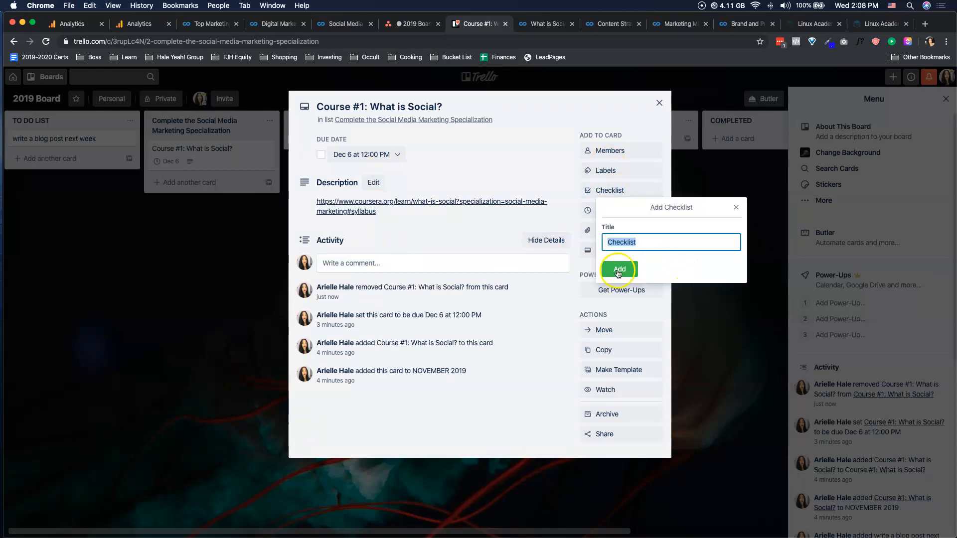
{"action": "left_click", "coordinate": [678, 268]}
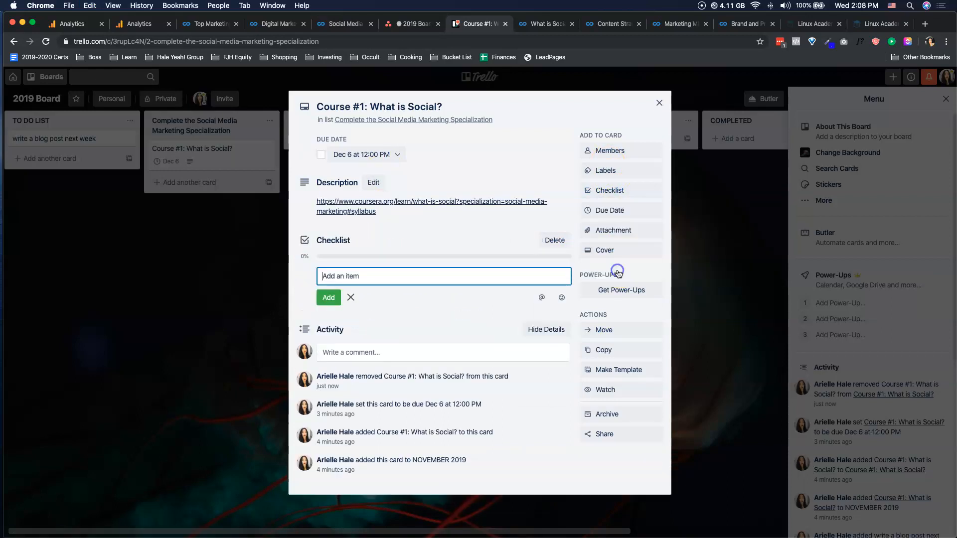
{"action": "left_click", "coordinate": [334, 241]}
{"action": "type", "text": "Lessons"}
{"action": "key", "text": "Return"}
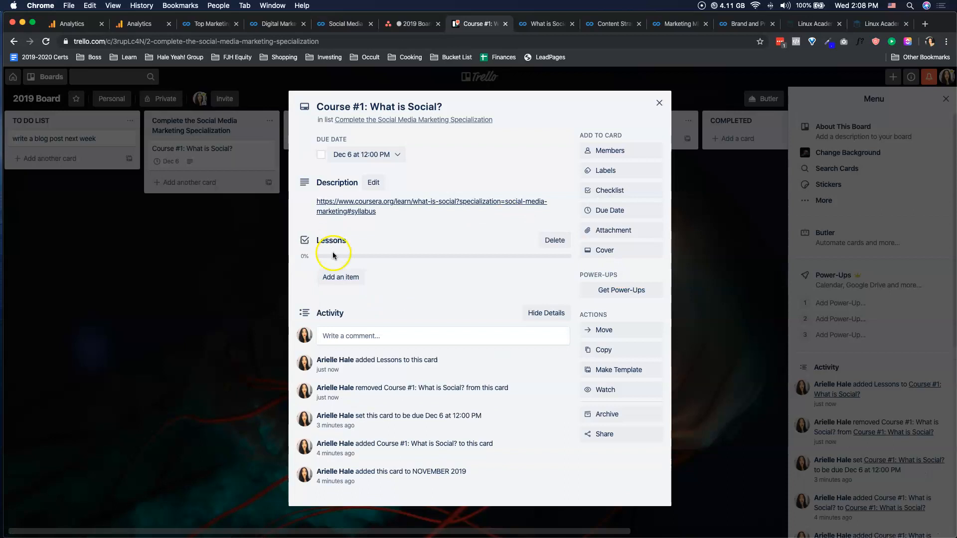
- Add the web address of the Coursera "What is Social?" syllabus page as an item in the Lessons checklist
{"action": "left_click", "coordinate": [340, 277]}
{"action": "left_click", "coordinate": [546, 23]}
{"action": "key", "text": "super+c"}
{"action": "left_click", "coordinate": [479, 23]}
{"action": "key", "text": "super+v"}
{"action": "key", "text": "Return"}
- Replace the checklist item's text with "Week #4: Social Overview", using the module title from the Coursera syllabus
{"action": "left_click", "coordinate": [529, 23]}
{"action": "double_click", "coordinate": [352, 287]}
{"action": "left_click", "coordinate": [351, 288]}
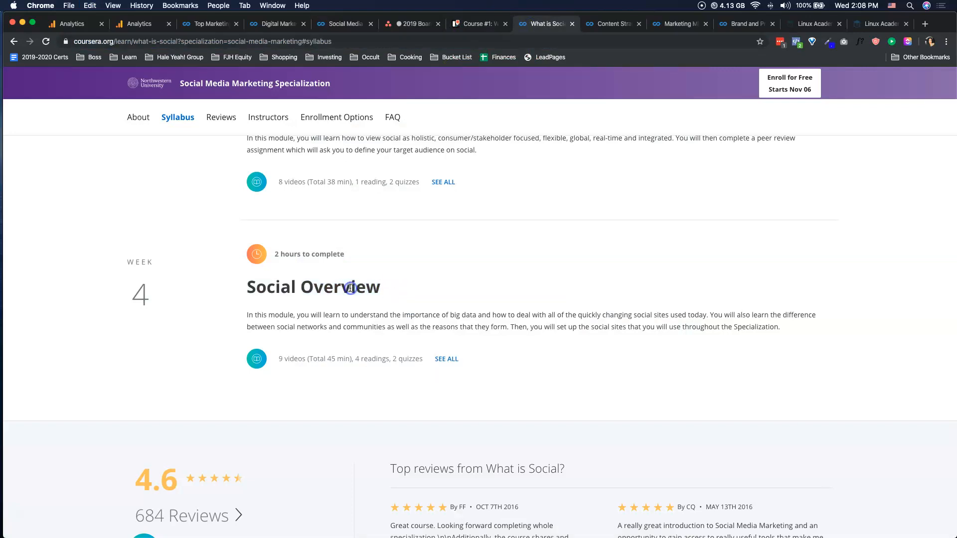
{"action": "triple_click", "coordinate": [350, 288]}
{"action": "left_click", "coordinate": [474, 23]}
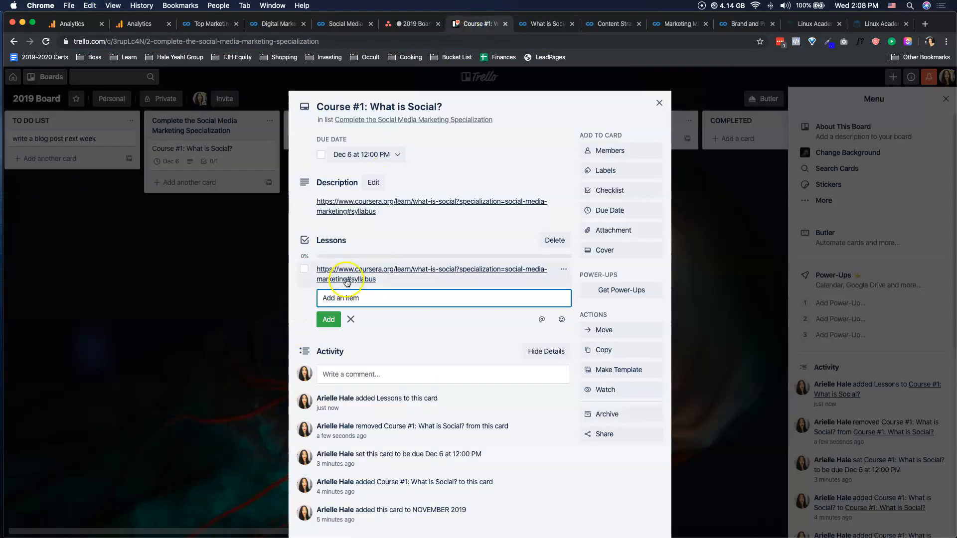
{"action": "left_click", "coordinate": [396, 281]}
{"action": "type", "text": "Week #4:"}
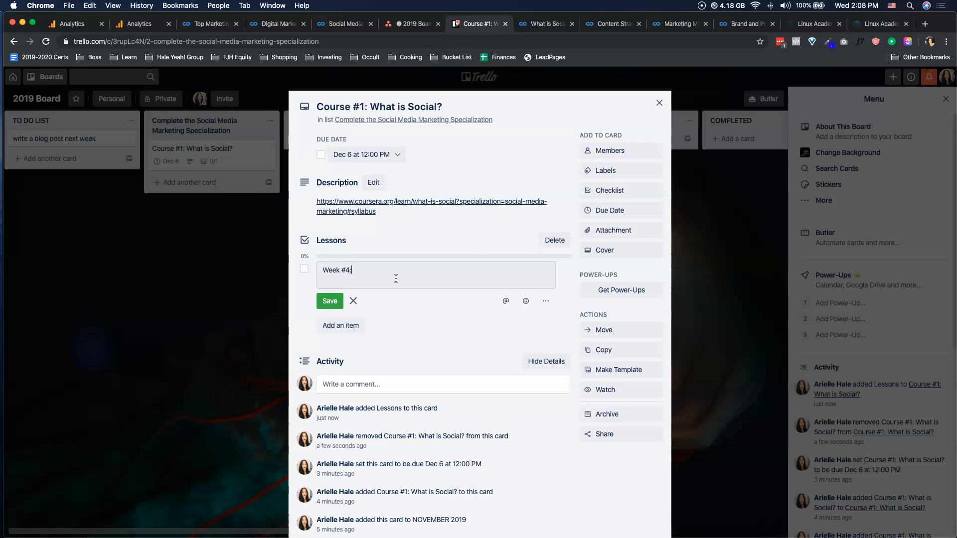
{"action": "key", "text": "Return"}
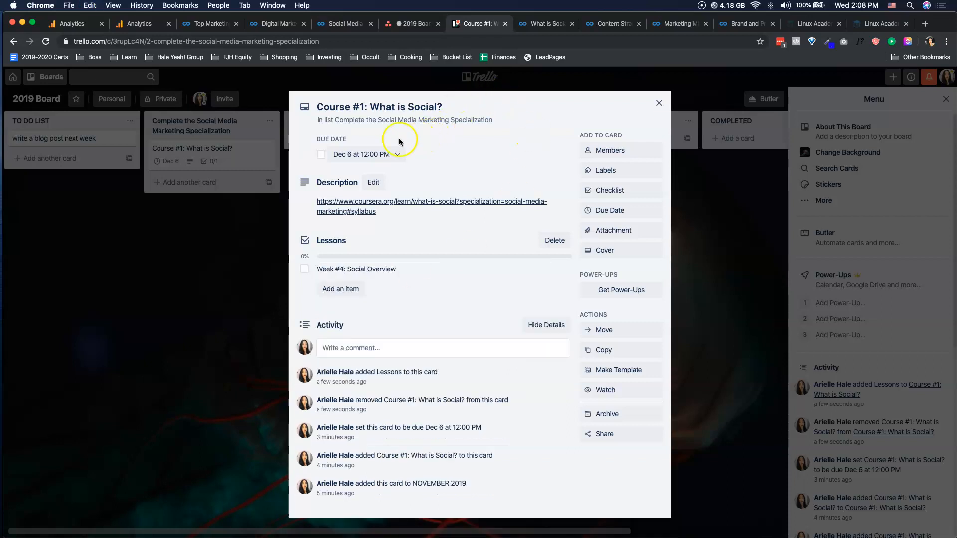
- Open the card's due date for editing and examine the hours needed for each week in the Coursera "What is Social?" syllabus
{"action": "left_click", "coordinate": [374, 155]}
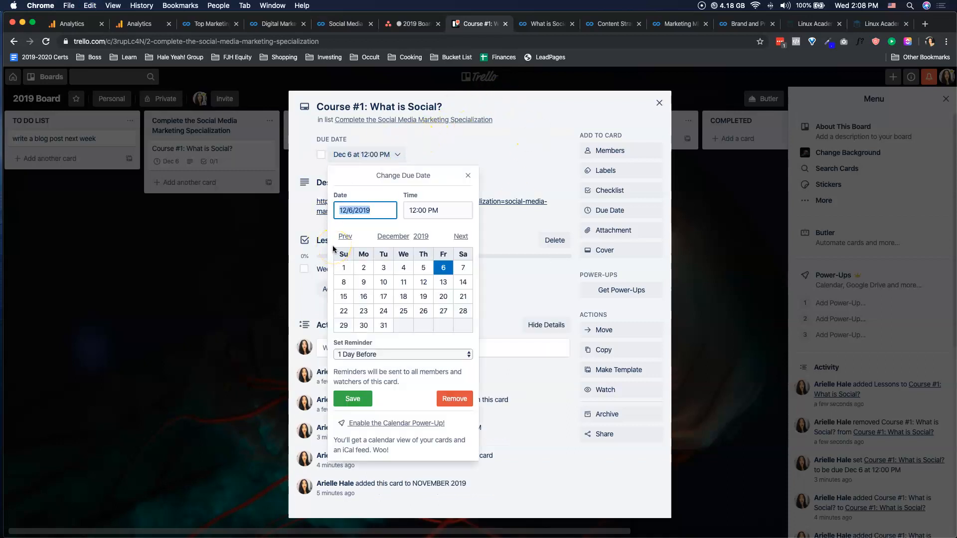
{"action": "left_click", "coordinate": [546, 24]}
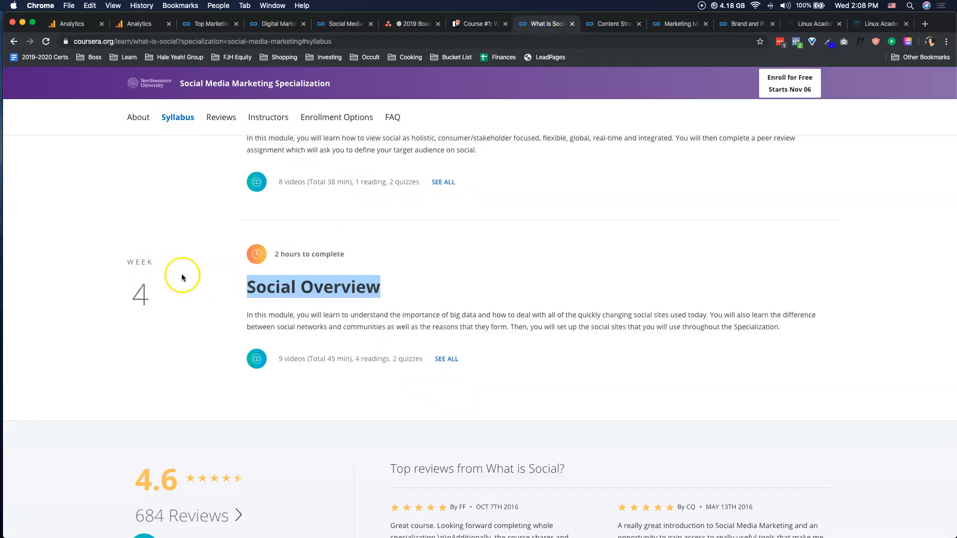
{"action": "scroll", "coordinate": [232, 319], "scroll_direction": "up", "scroll_amount": 2}
{"action": "scroll", "coordinate": [243, 320], "scroll_direction": "down", "scroll_amount": 1}
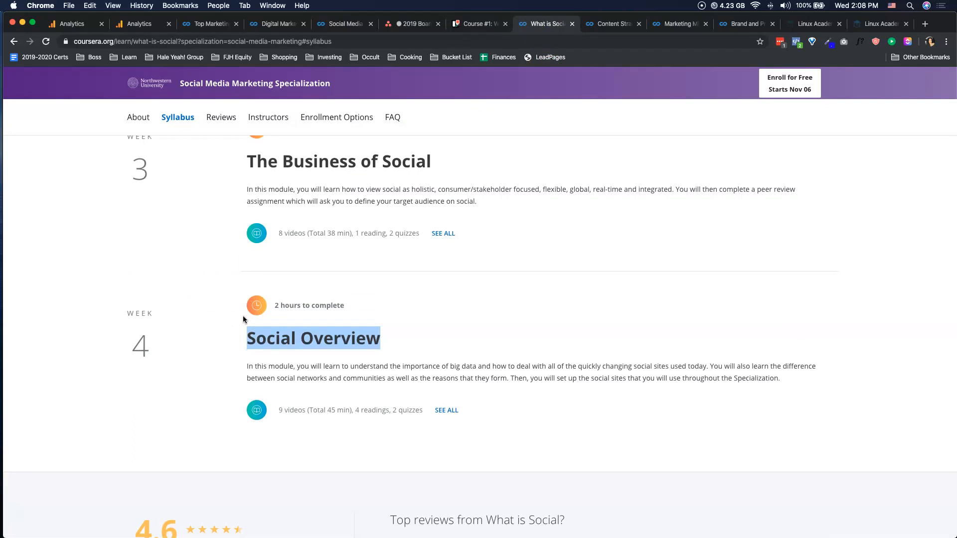
{"action": "scroll", "coordinate": [169, 195], "scroll_direction": "up", "scroll_amount": 10}
{"action": "scroll", "coordinate": [171, 198], "scroll_direction": "down", "scroll_amount": 8}
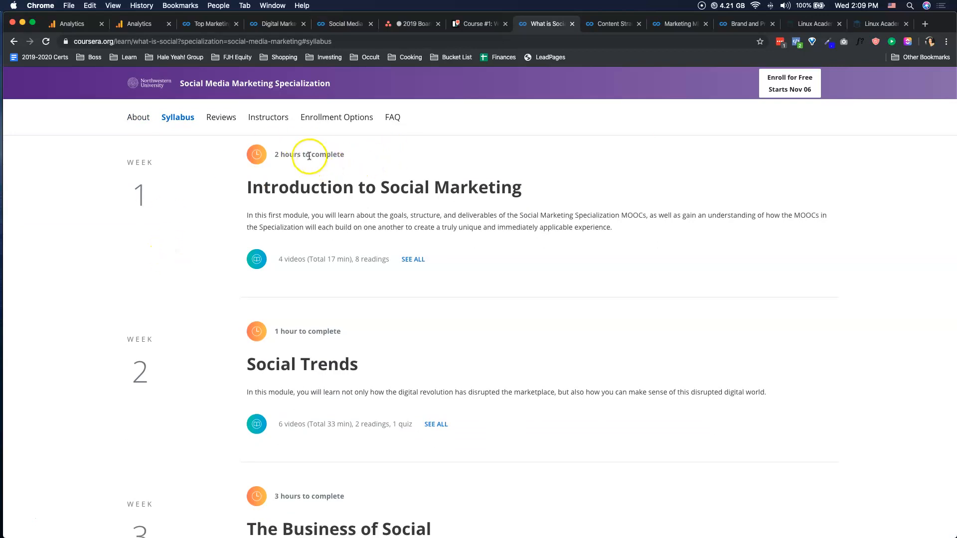
{"action": "scroll", "coordinate": [319, 399], "scroll_direction": "down", "scroll_amount": 3}
{"action": "scroll", "coordinate": [325, 438], "scroll_direction": "up", "scroll_amount": 4}
{"action": "scroll", "coordinate": [325, 439], "scroll_direction": "down", "scroll_amount": 1}
{"action": "scroll", "coordinate": [325, 439], "scroll_direction": "up", "scroll_amount": 3}
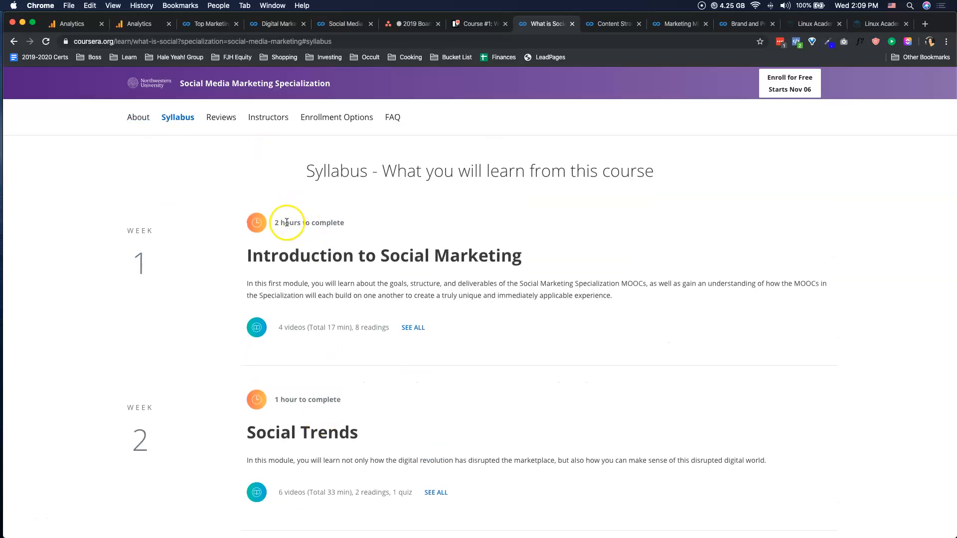
{"action": "left_click_drag", "start_coordinate": [309, 222], "coordinate": [310, 222]}
{"action": "scroll", "coordinate": [309, 222], "scroll_direction": "up", "scroll_amount": 1}
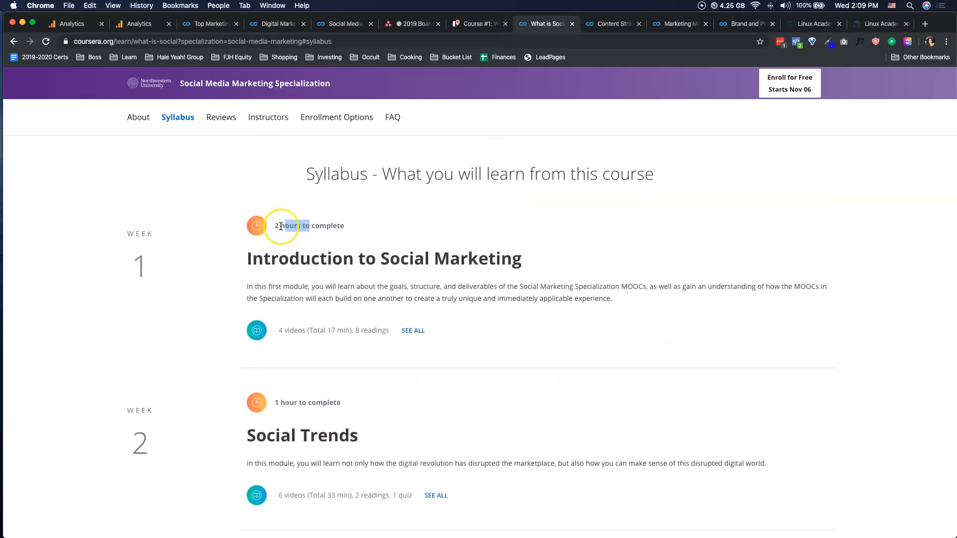
{"action": "scroll", "coordinate": [280, 227], "scroll_direction": "up", "scroll_amount": 1}
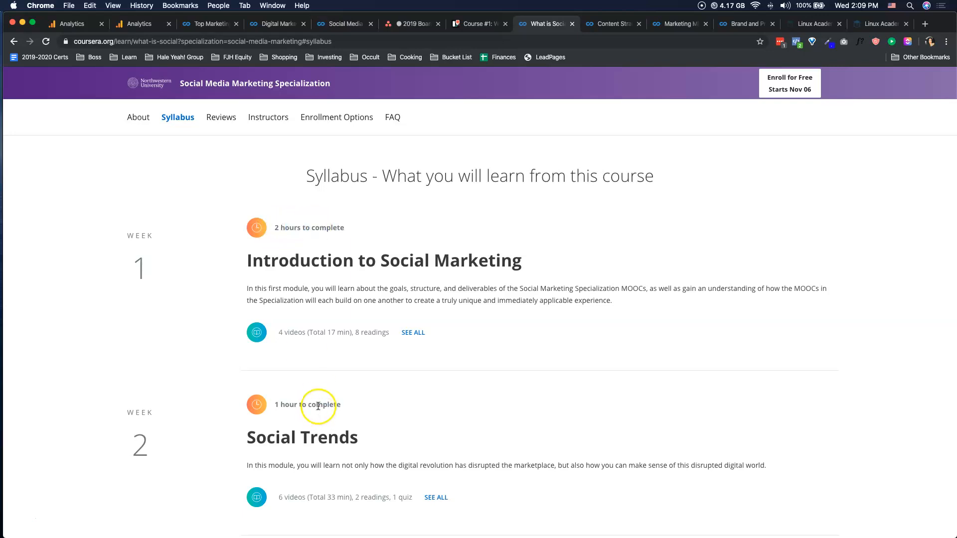
{"action": "scroll", "coordinate": [335, 359], "scroll_direction": "down", "scroll_amount": 10}
{"action": "scroll", "coordinate": [324, 351], "scroll_direction": "down", "scroll_amount": 9}
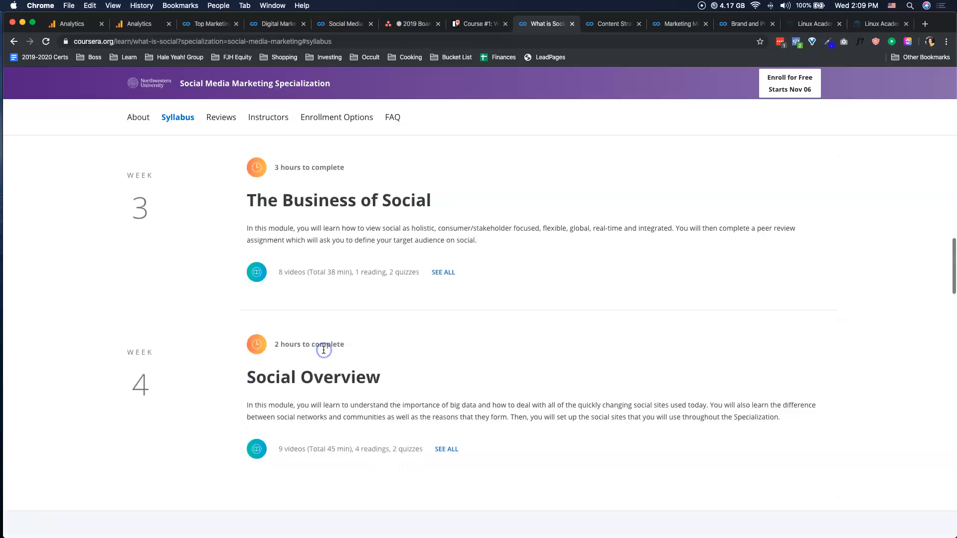
{"action": "left_click", "coordinate": [320, 335]}
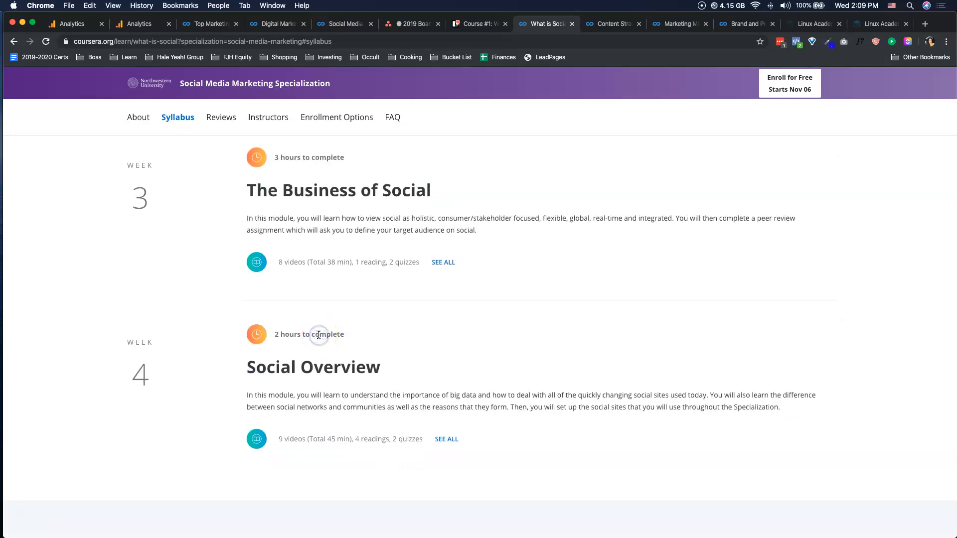
{"action": "scroll", "coordinate": [319, 335], "scroll_direction": "up", "scroll_amount": 20}
{"action": "scroll", "coordinate": [319, 335], "scroll_direction": "down", "scroll_amount": 9}
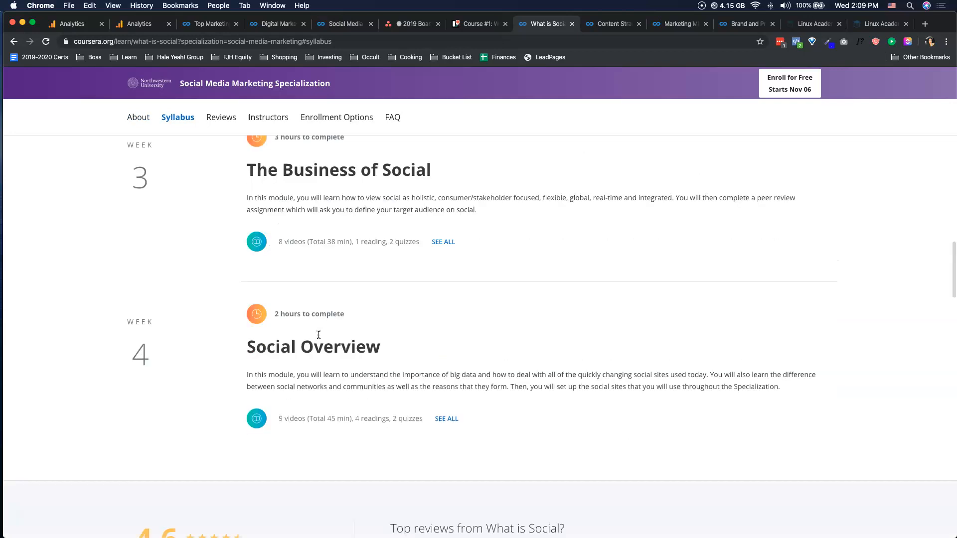
{"action": "scroll", "coordinate": [337, 393], "scroll_direction": "up", "scroll_amount": 10}
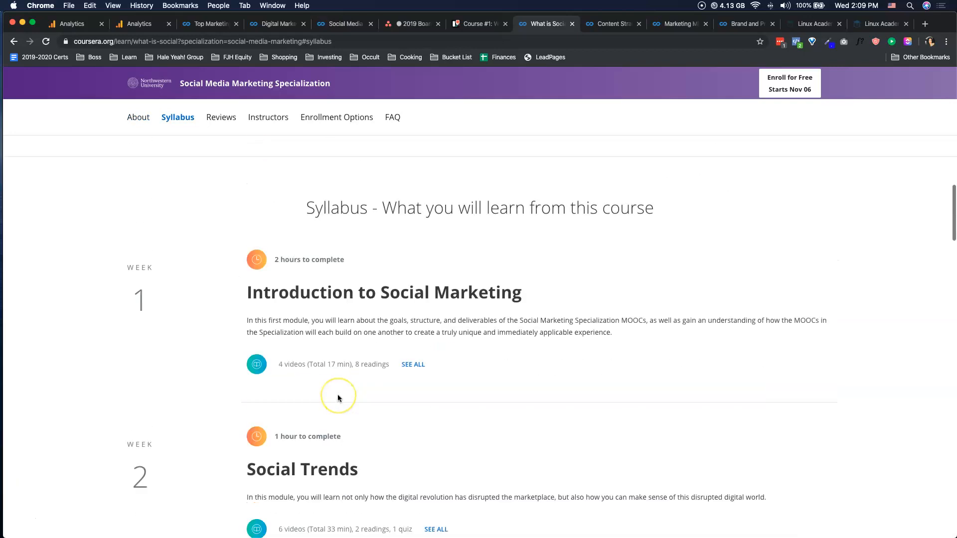
- Set the "Course #1: What is Social?" card's due date to November 13, 2019, and close the card
{"action": "left_click", "coordinate": [470, 24]}
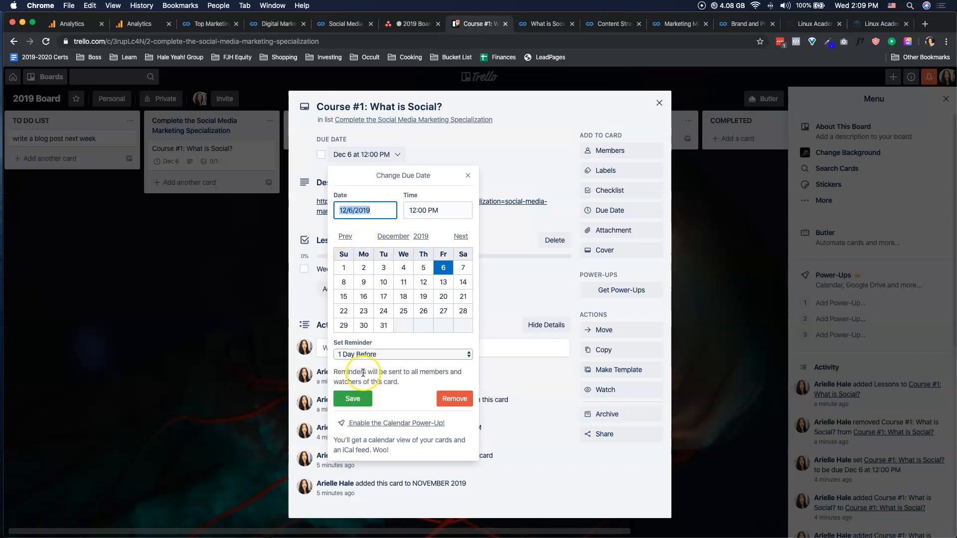
{"action": "left_click", "coordinate": [347, 238]}
{"action": "left_click", "coordinate": [403, 296]}
{"action": "left_click", "coordinate": [343, 399]}
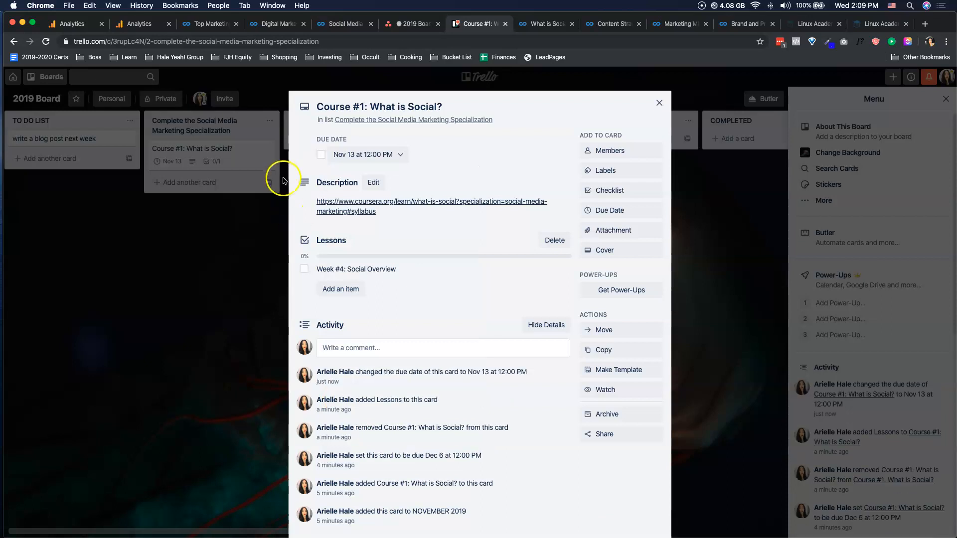
{"action": "left_click", "coordinate": [675, 248]}
- Add a card titled "Course #2: The Importance of Listening" to the specialization list, copying the course's web address from its Coursera page
{"action": "left_click", "coordinate": [211, 187]}
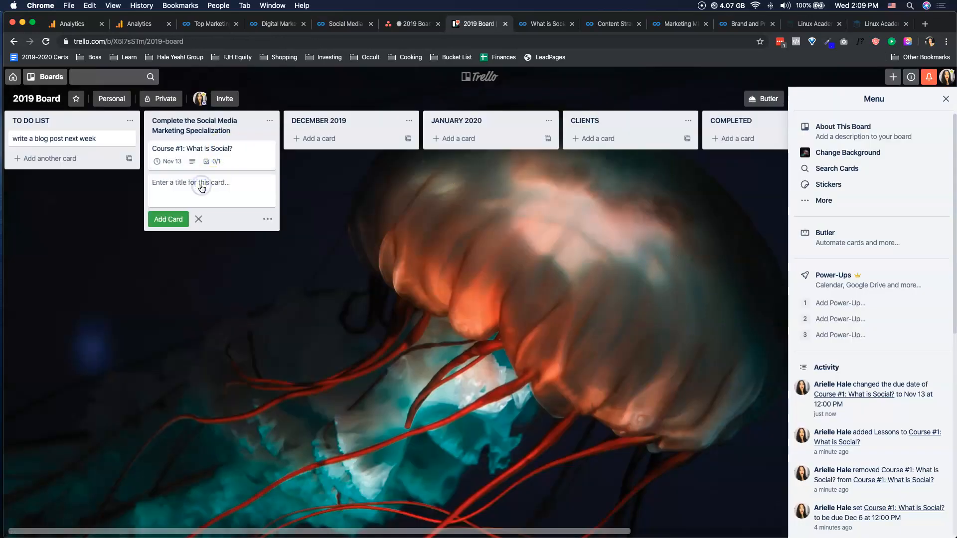
{"action": "type", "text": "Course #2:"}
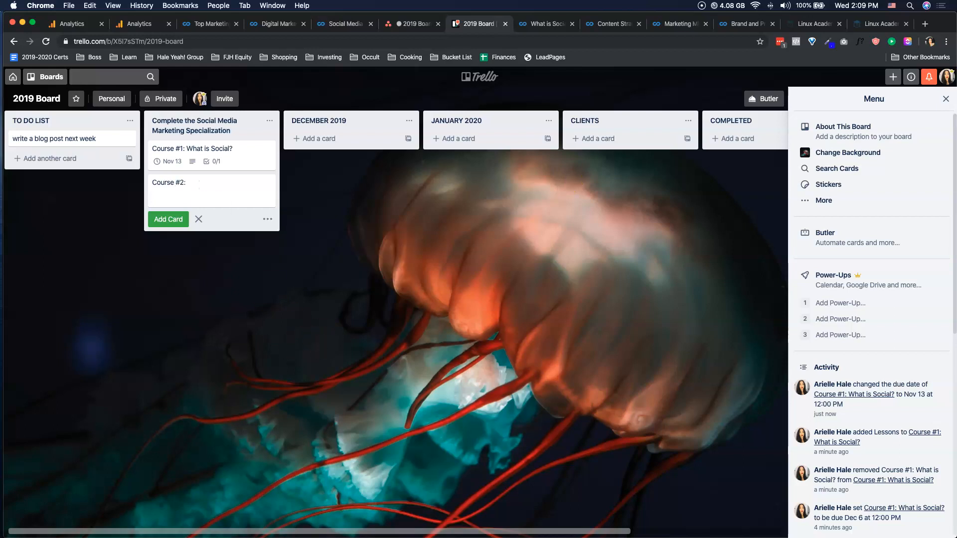
{"action": "left_click", "coordinate": [533, 24]}
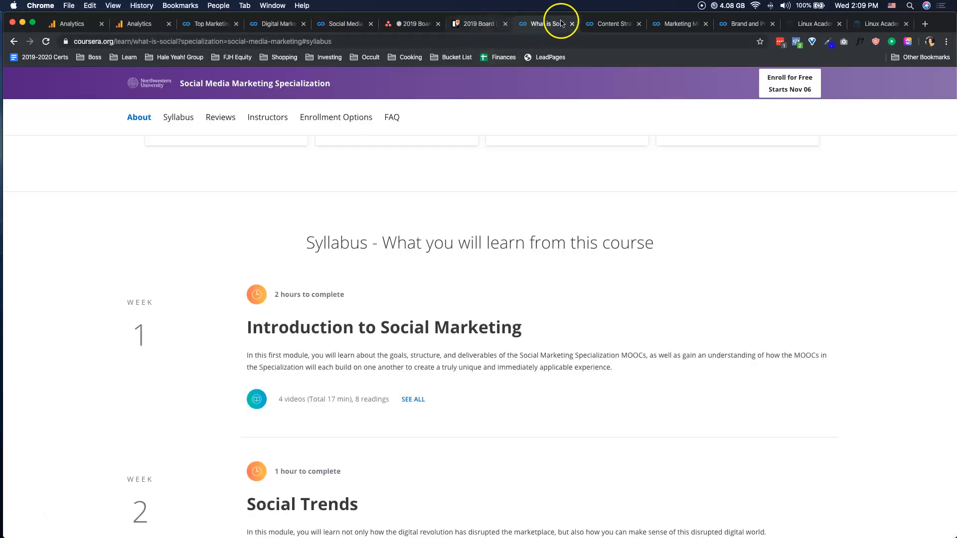
{"action": "left_click", "coordinate": [359, 24]}
{"action": "scroll", "coordinate": [379, 209], "scroll_direction": "down", "scroll_amount": 4}
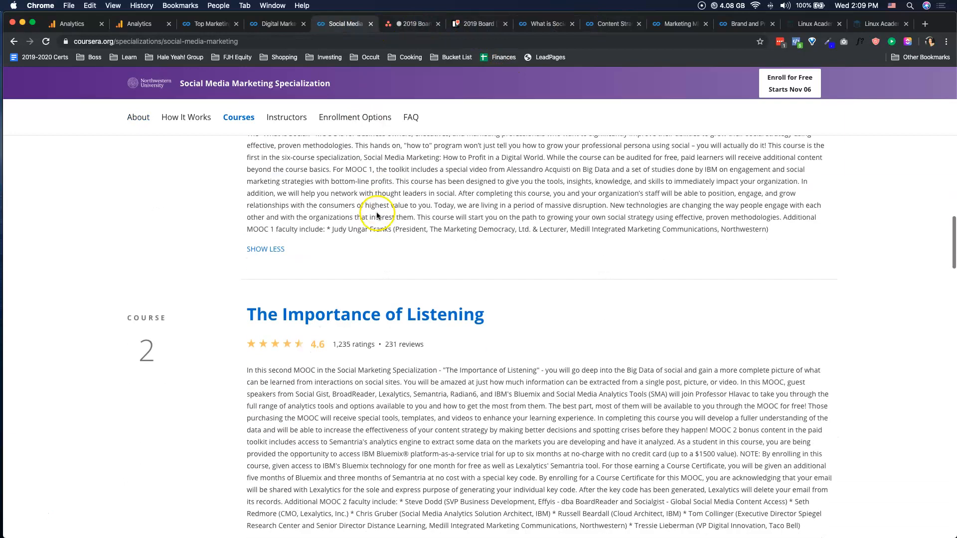
{"action": "left_click", "coordinate": [406, 319], "text": "super"}
{"action": "left_click", "coordinate": [376, 25]}
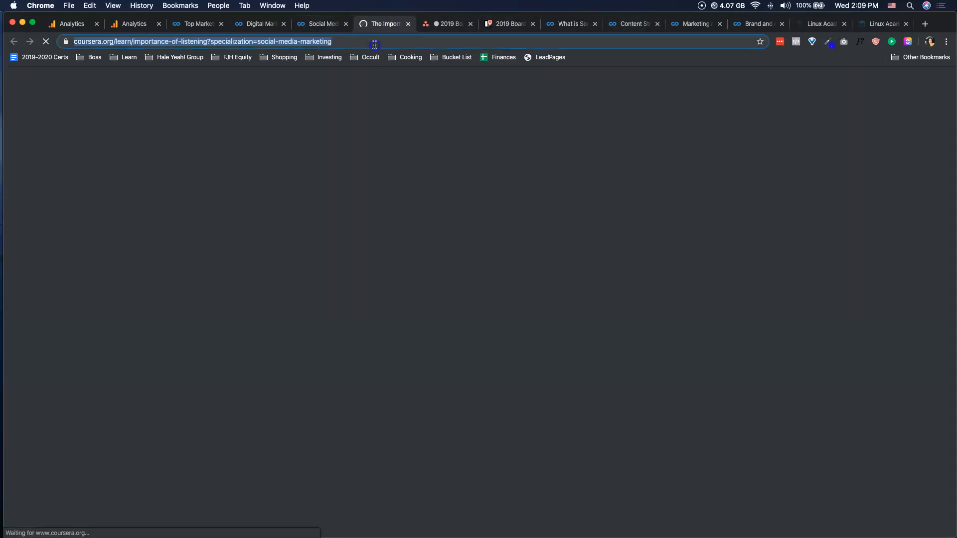
{"action": "left_click", "coordinate": [515, 24]}
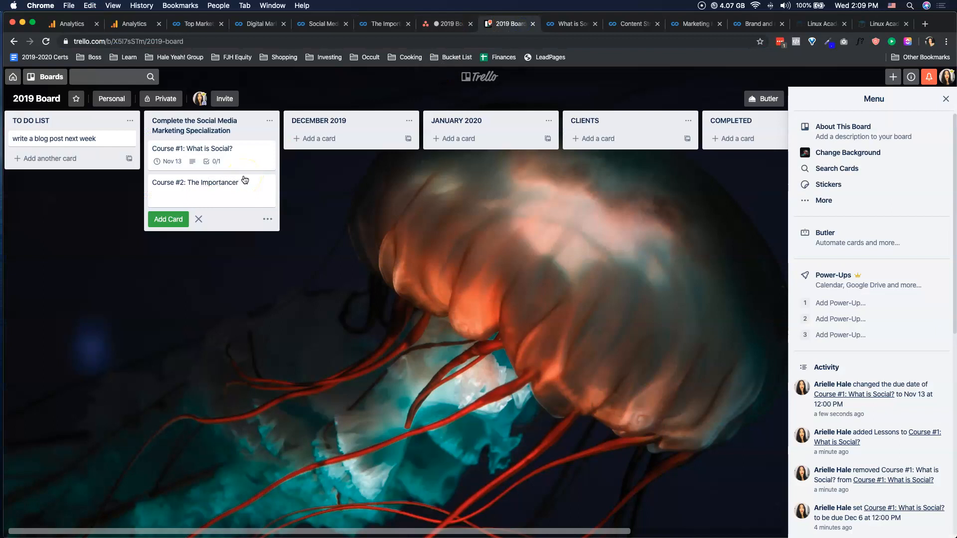
{"action": "type", "text": "ing"}
{"action": "key", "text": "Return"}
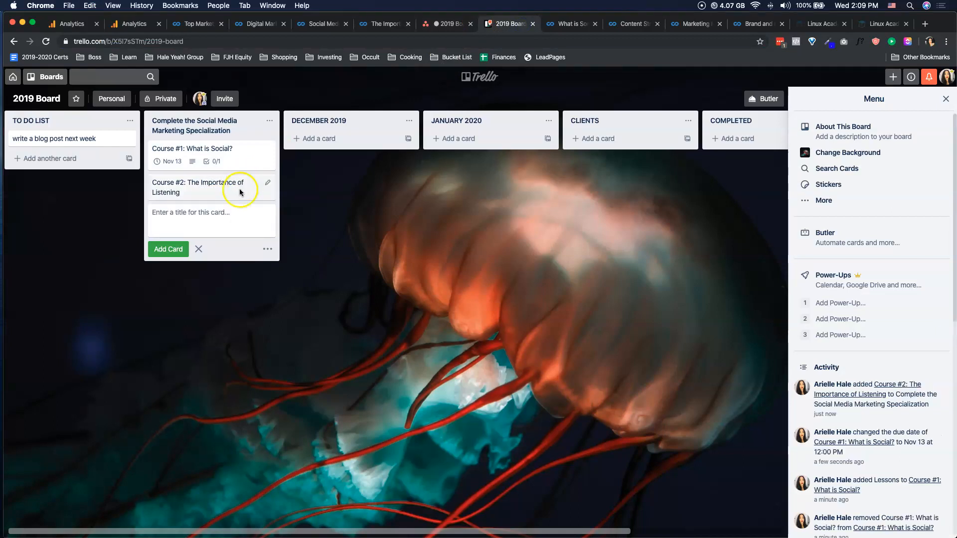
- Paste the Coursera "The Importance of Listening" web address as the Course #2 card's description and save it
{"action": "left_click", "coordinate": [249, 187]}
{"action": "left_click", "coordinate": [442, 180]}
{"action": "type", "text": "https://www.coursera.org/learn/importance-of-listening?specialization=social-media-marketing"}
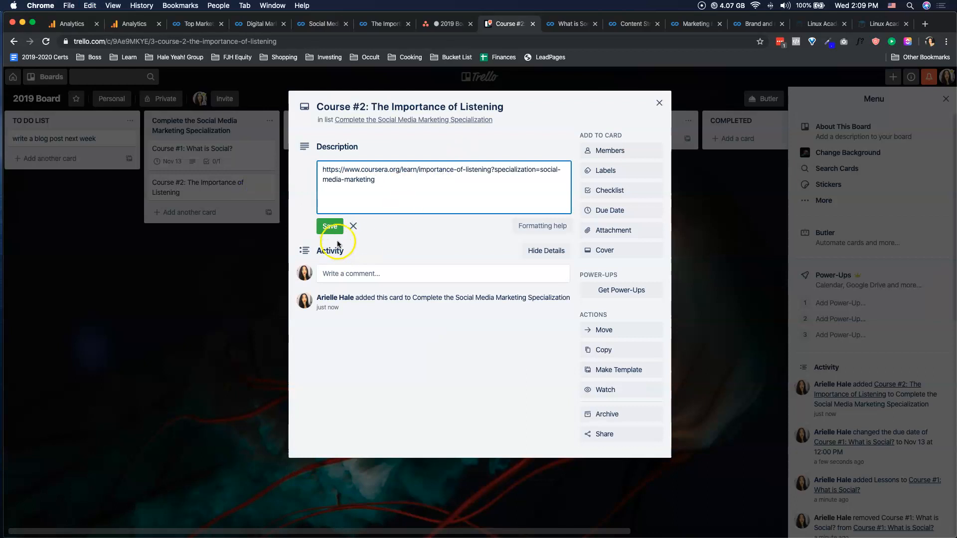
{"action": "left_click", "coordinate": [327, 223]}
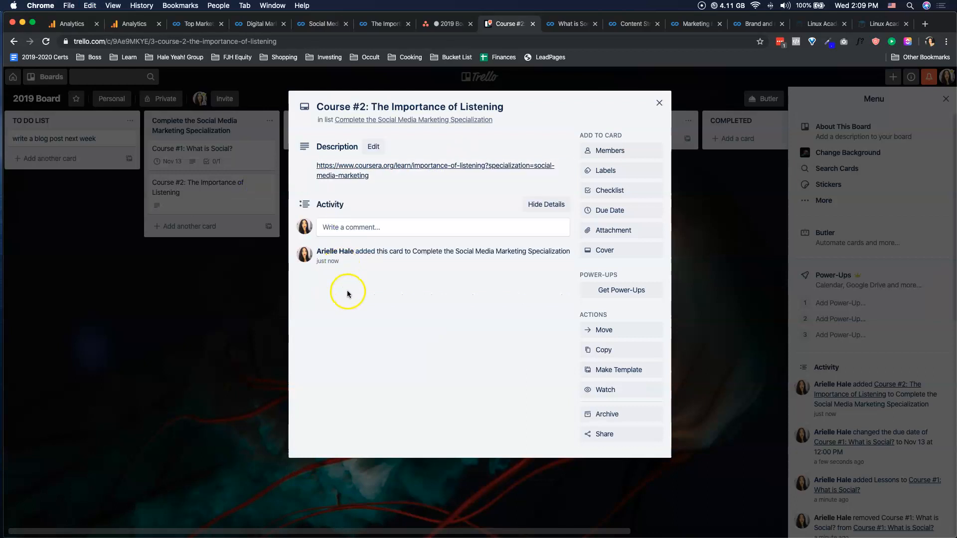
- Add a checklist titled "Lessons" to the "Course #2: The Importance of Listening" card
{"action": "left_click", "coordinate": [617, 191]}
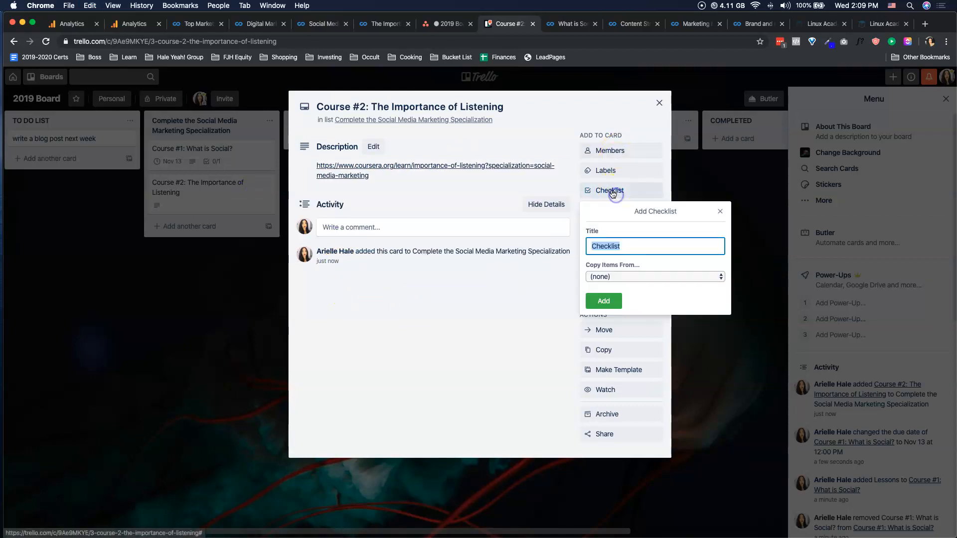
{"action": "type", "text": "Lessons"}
{"action": "key", "text": "Return"}
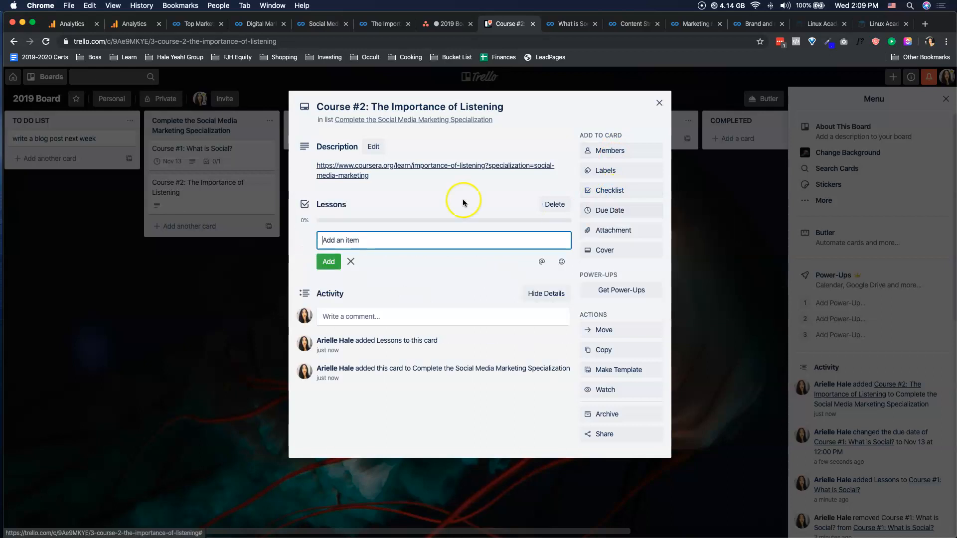
- Add the item "Week #1: Big Data" to the Lessons checklist, using the module title from the Coursera syllabus
{"action": "left_click_drag", "start_coordinate": [380, 26], "coordinate": [430, 26]}
{"action": "scroll", "coordinate": [237, 320], "scroll_direction": "down", "scroll_amount": 1}
{"action": "scroll", "coordinate": [237, 320], "scroll_direction": "down", "scroll_amount": 10}
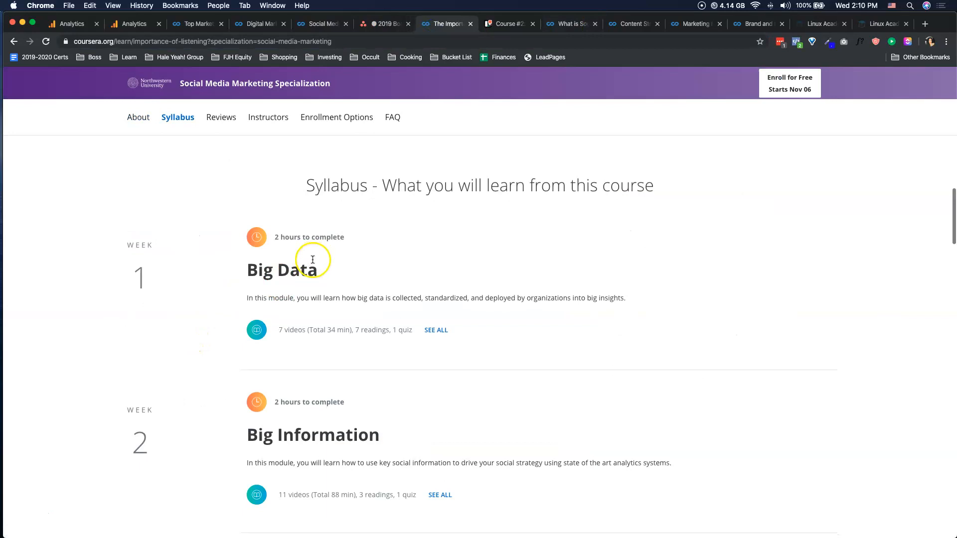
{"action": "triple_click", "coordinate": [284, 264]}
{"action": "left_click", "coordinate": [499, 23]}
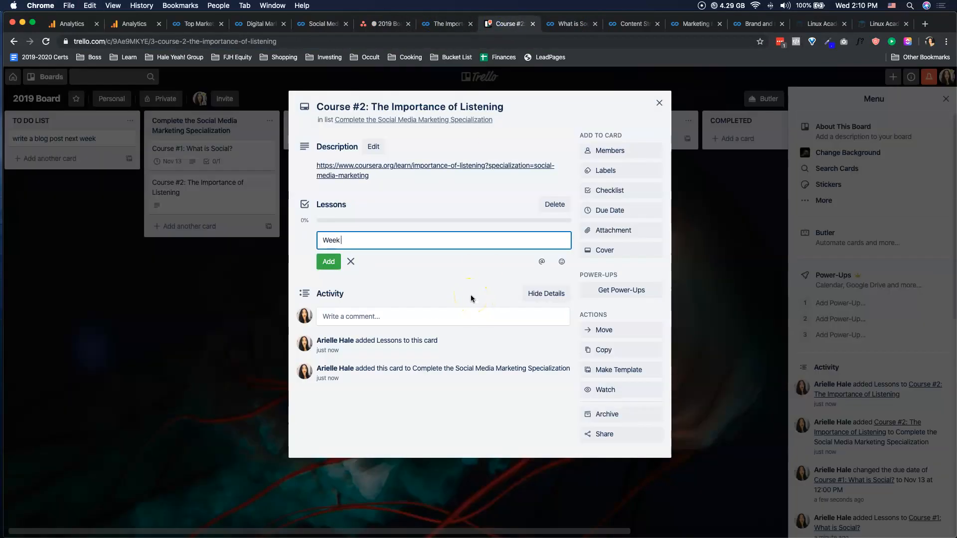
{"action": "key", "text": "Return"}
- Add the items "Week #2: Big Information" and "Week #3: Big Insights" to the Lessons checklist, following the Coursera syllabus
{"action": "type", "text": "Eeek #2:"}
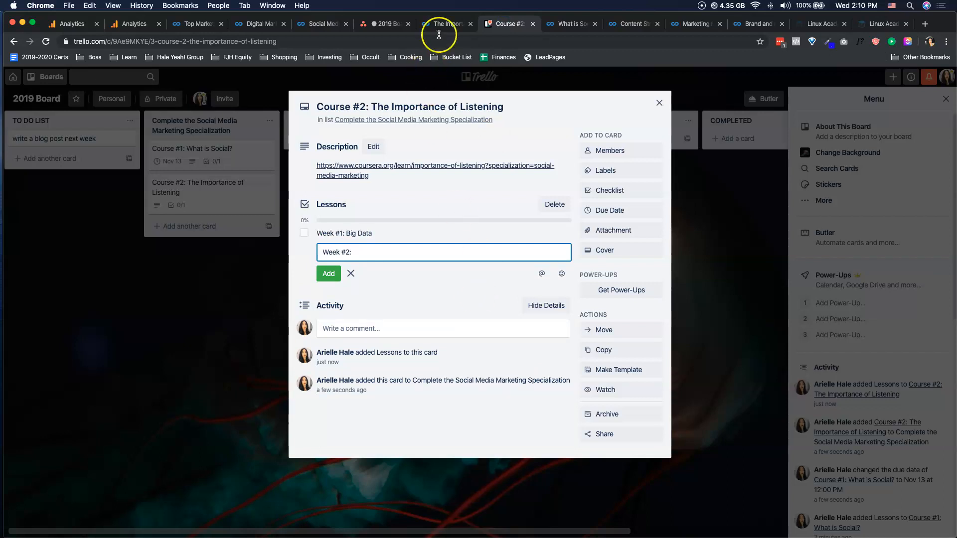
{"action": "left_click", "coordinate": [444, 25]}
{"action": "scroll", "coordinate": [449, 217], "scroll_direction": "down", "scroll_amount": 5}
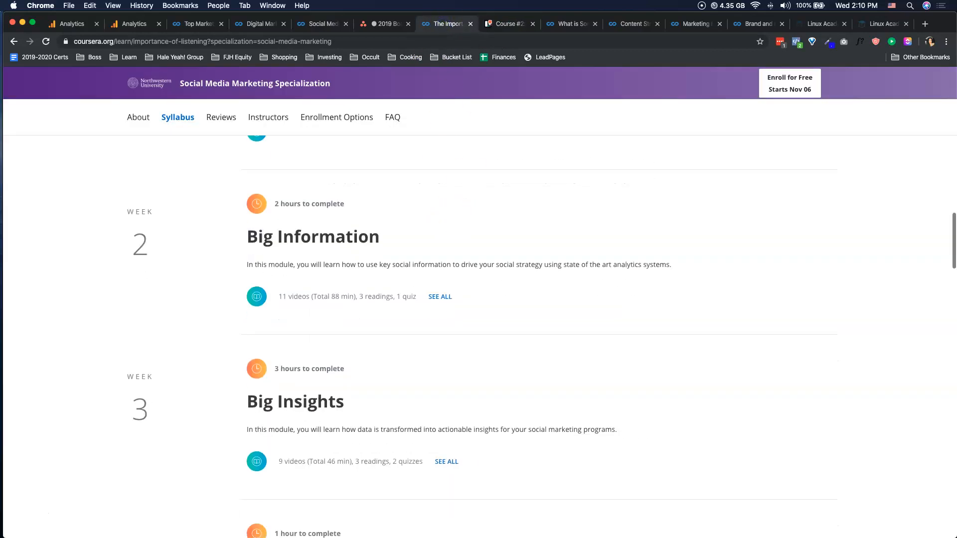
{"action": "left_click", "coordinate": [508, 24]}
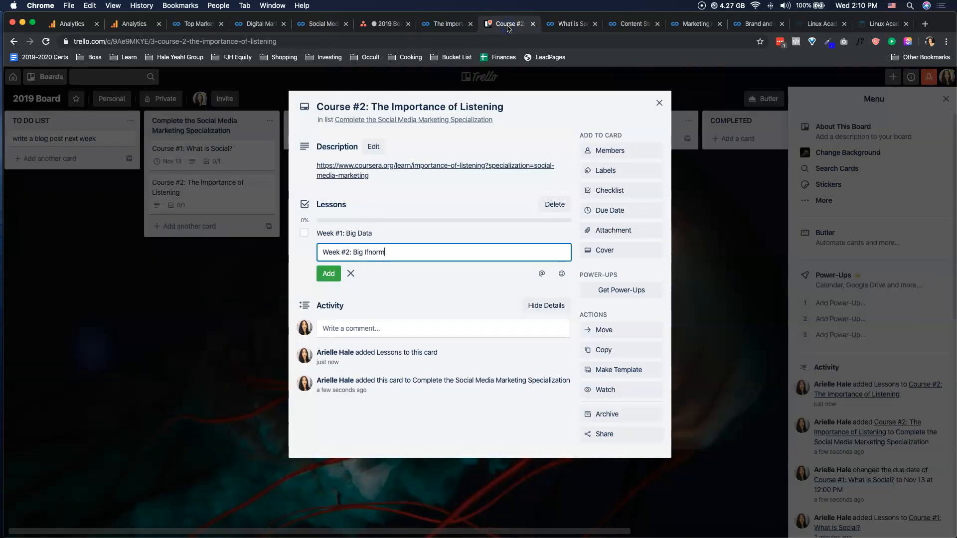
{"action": "type", "text": "Big Information"}
{"action": "key", "text": "Return"}
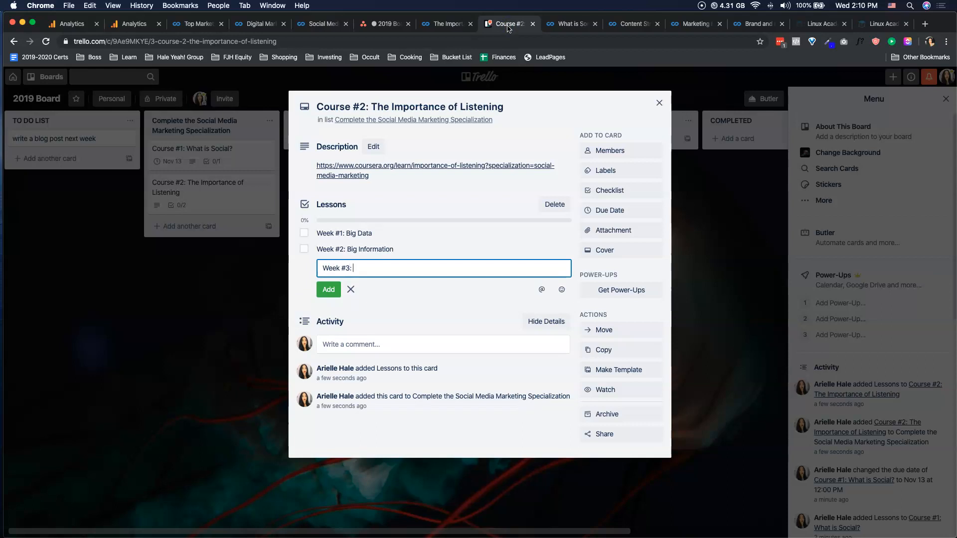
{"action": "type", "text": "Week #3: Big Insights"}
{"action": "key", "text": "Return"}
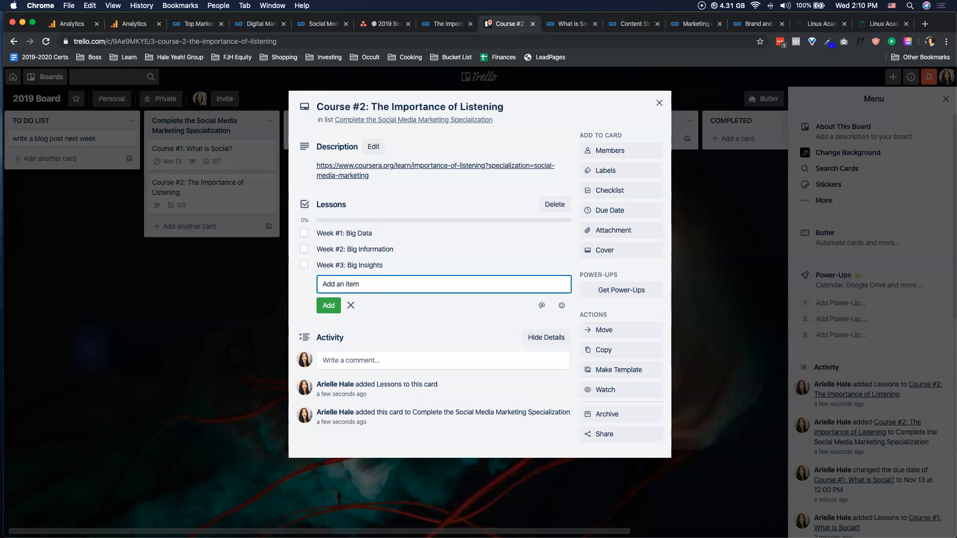
- Review the weekly modules and their time-to-complete estimates in the Coursera syllabus of The Importance of Listening
{"action": "left_click", "coordinate": [443, 24]}
{"action": "scroll", "coordinate": [286, 314], "scroll_direction": "down", "scroll_amount": 10}
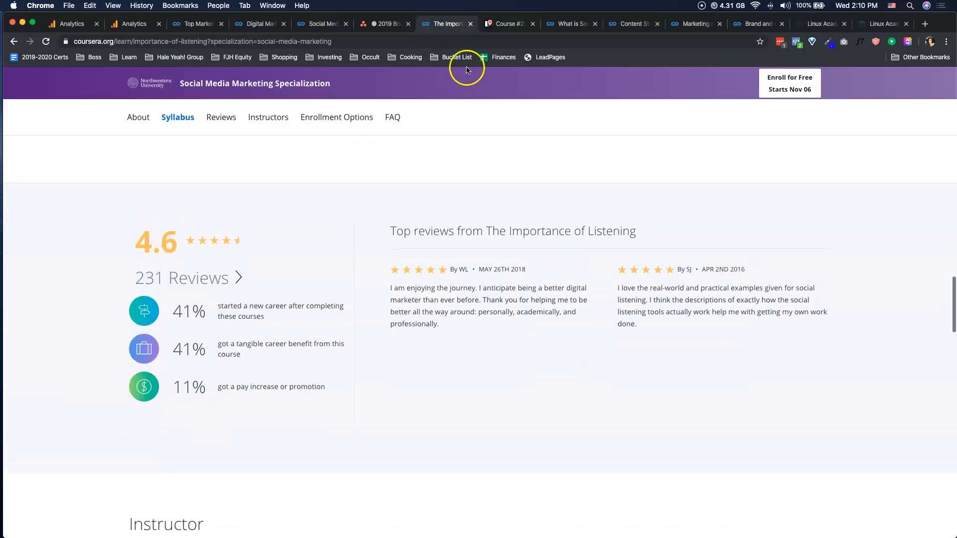
{"action": "left_click", "coordinate": [509, 23]}
{"action": "left_click", "coordinate": [230, 368]}
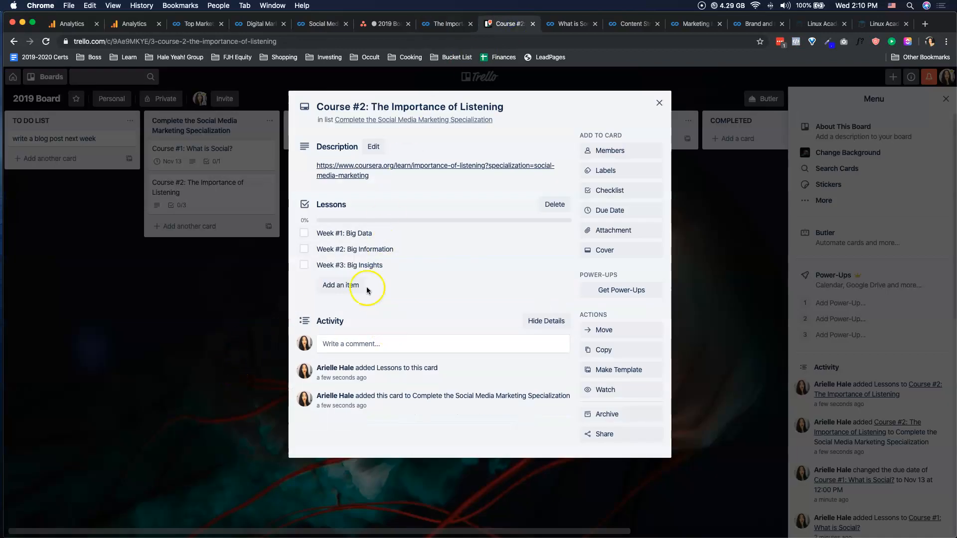
{"action": "left_click", "coordinate": [442, 24]}
{"action": "scroll", "coordinate": [354, 241], "scroll_direction": "up", "scroll_amount": 10}
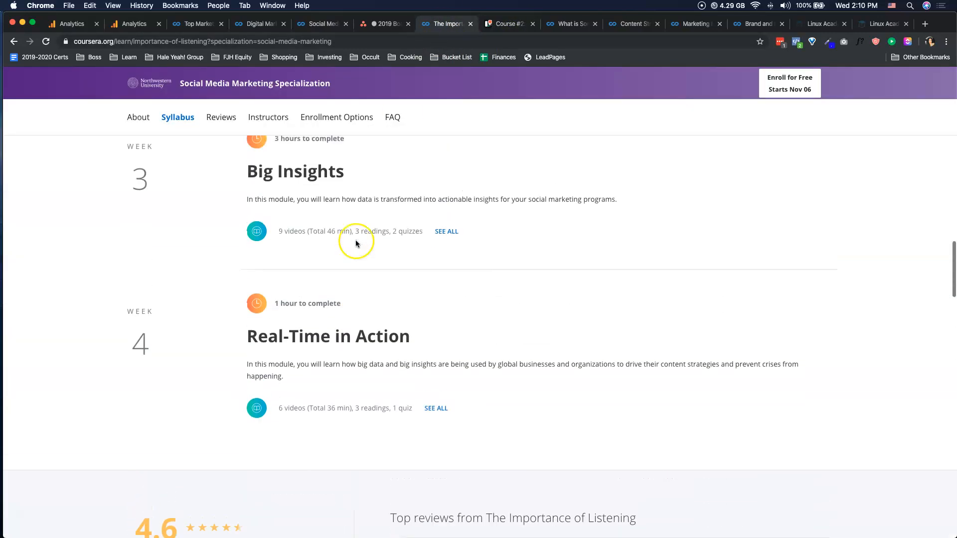
{"action": "scroll", "coordinate": [359, 273], "scroll_direction": "up", "scroll_amount": 5}
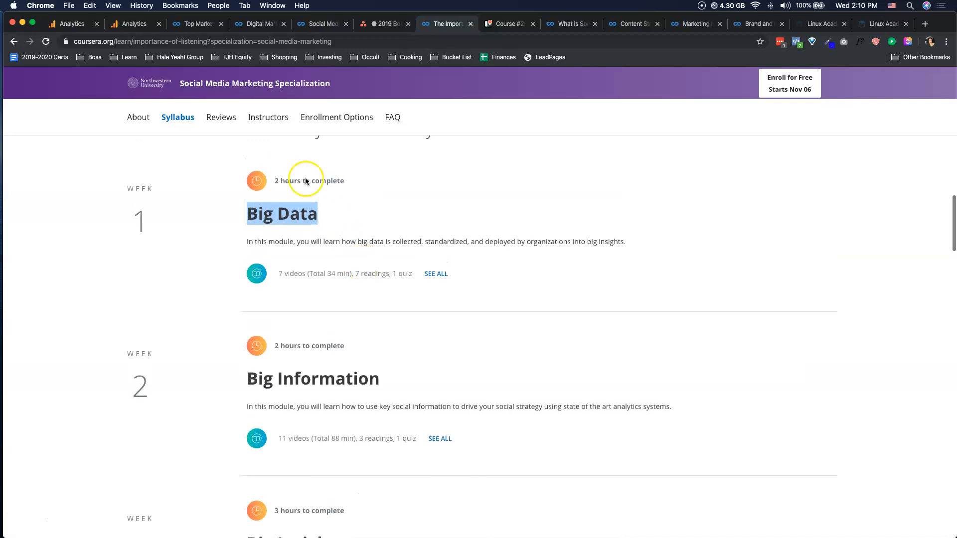
{"action": "left_click", "coordinate": [304, 179]}
{"action": "triple_click", "coordinate": [304, 179]}
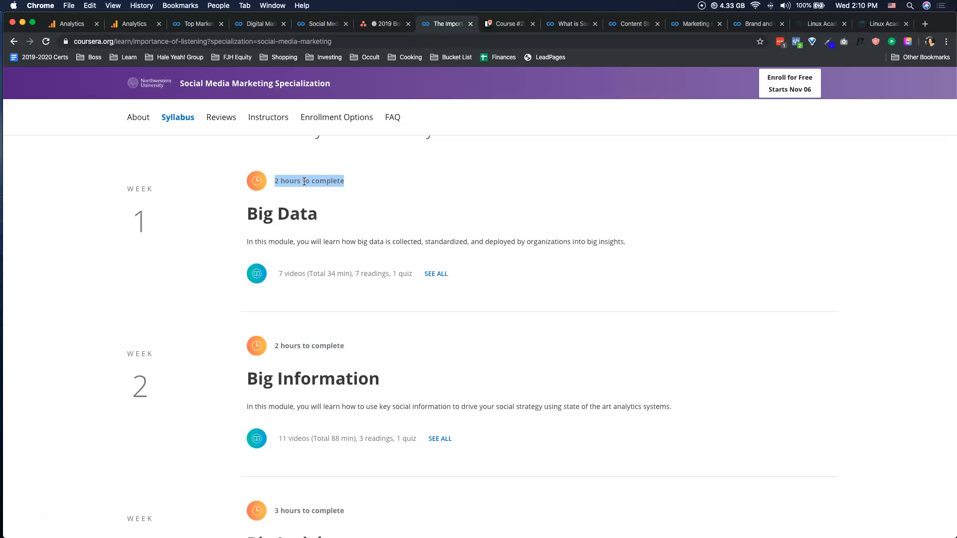
{"action": "scroll", "coordinate": [304, 181], "scroll_direction": "up", "scroll_amount": 10}
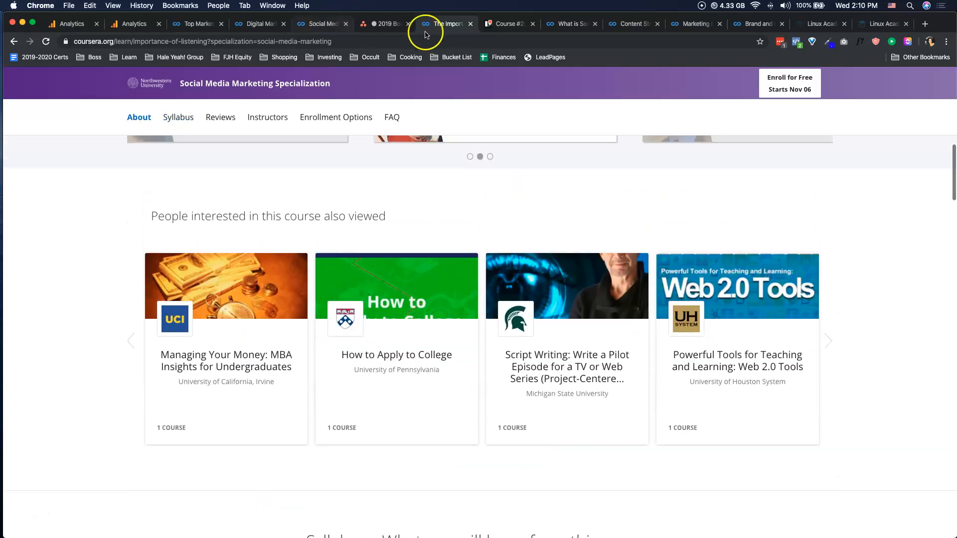
- Return to Trello, close the "Course #2: The Importance of Listening" card and hide the board's side menu
{"action": "left_click", "coordinate": [513, 24]}
{"action": "left_click", "coordinate": [752, 238]}
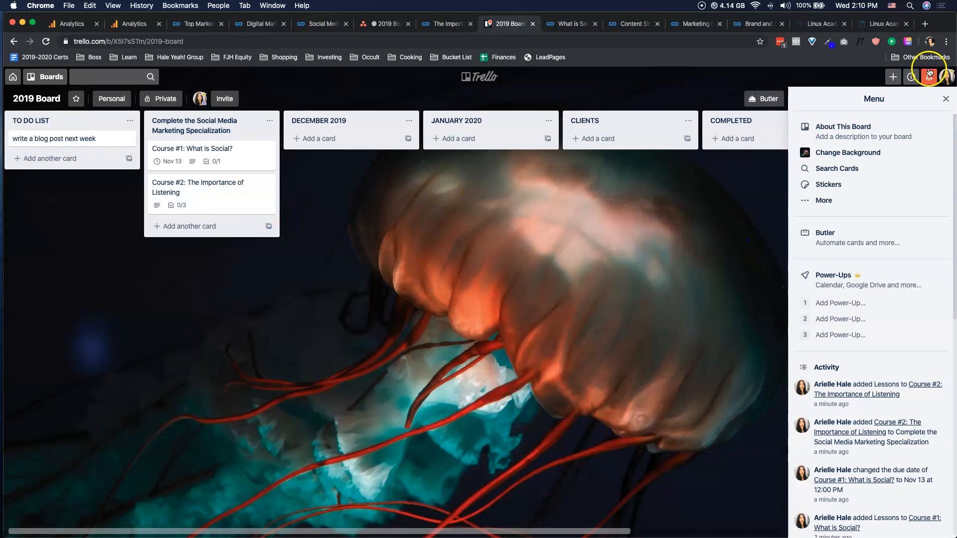
{"action": "left_click", "coordinate": [893, 77]}
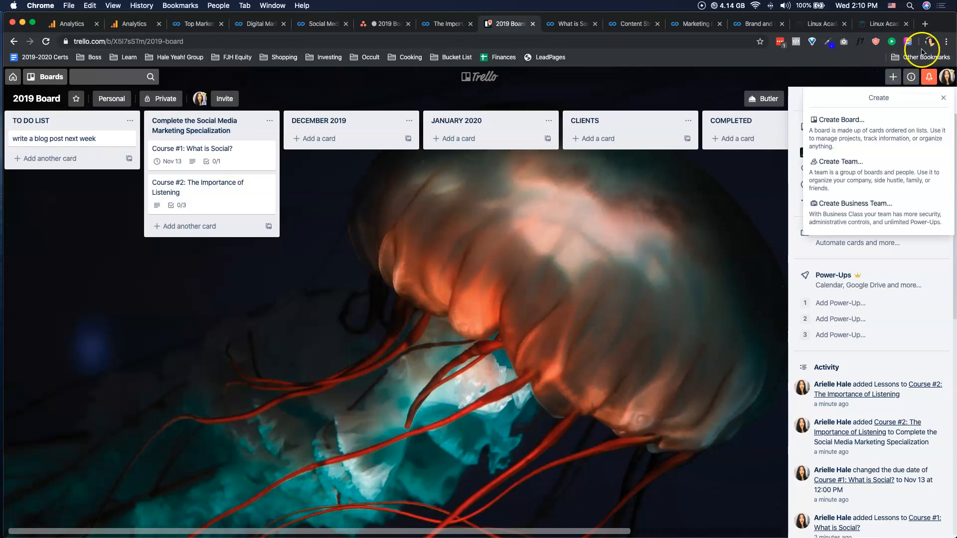
{"action": "left_click", "coordinate": [893, 77]}
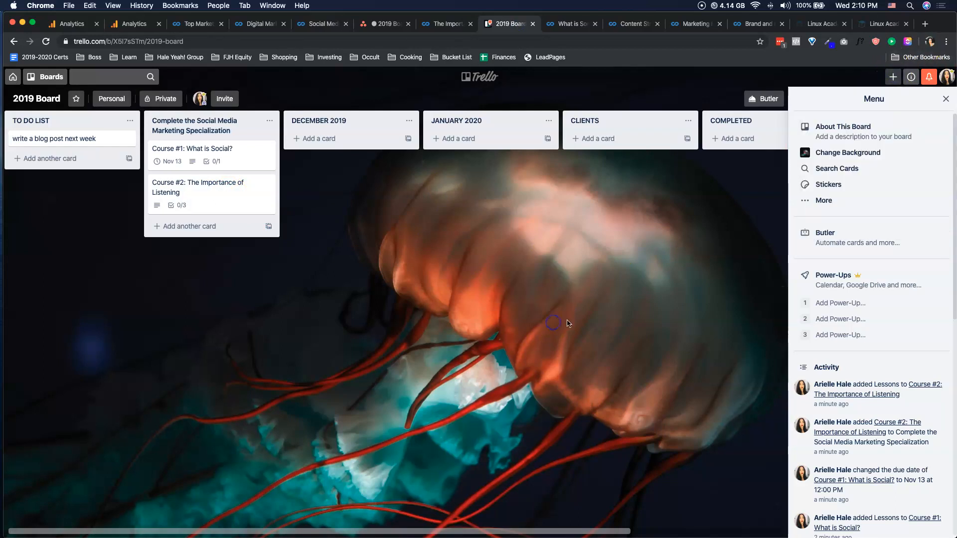
{"action": "left_click", "coordinate": [944, 102]}
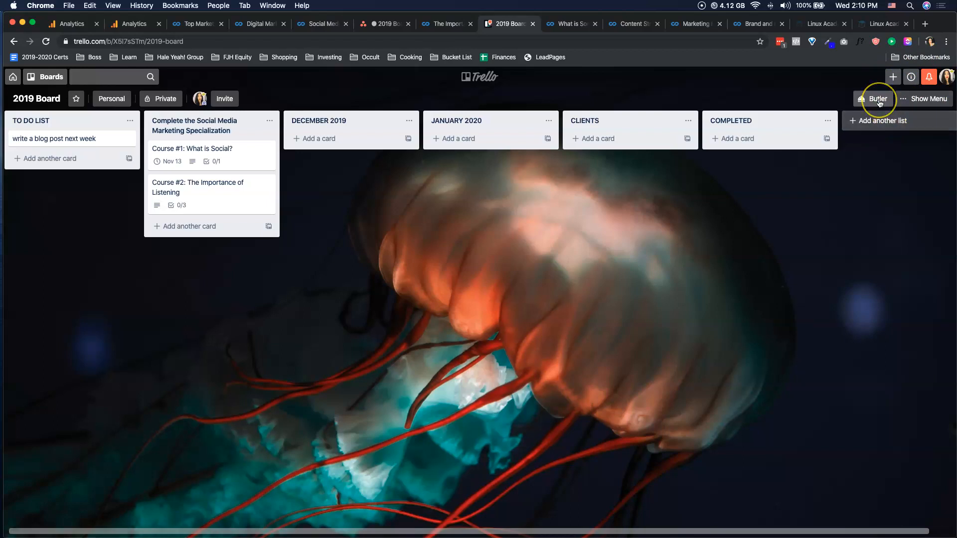
- Make the 2019 Board public, confirming the visibility change, and select the board's web address
{"action": "left_click", "coordinate": [161, 98]}
{"action": "left_click", "coordinate": [189, 235]}
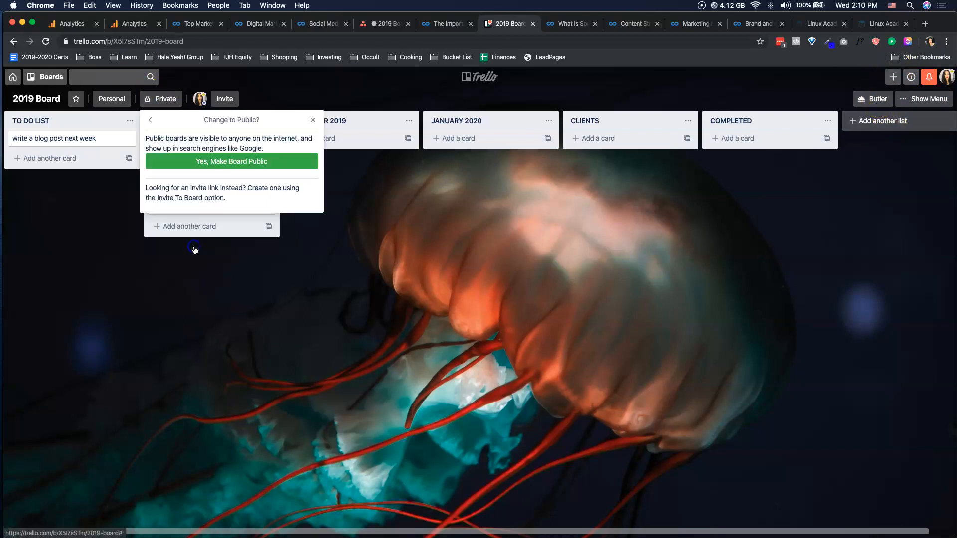
{"action": "left_click", "coordinate": [236, 164]}
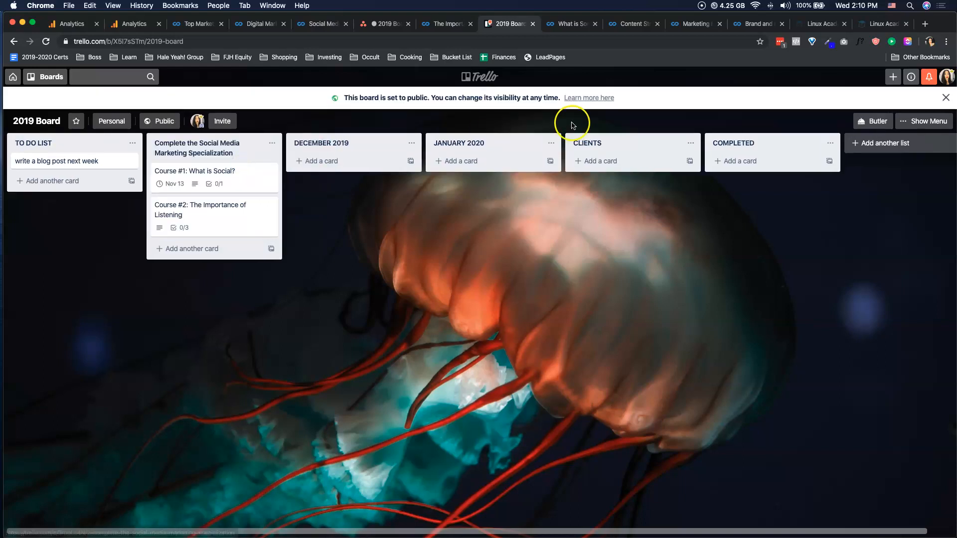
{"action": "left_click", "coordinate": [174, 41]}
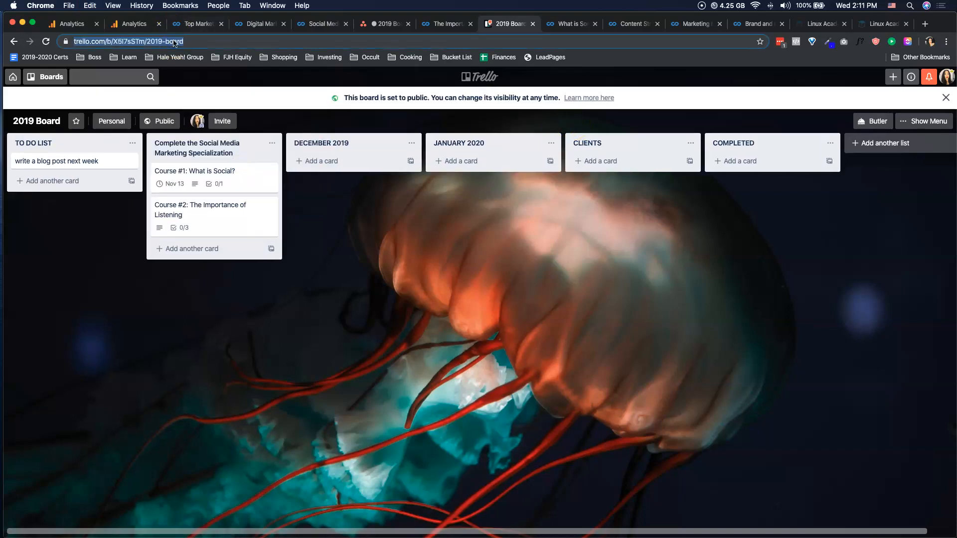